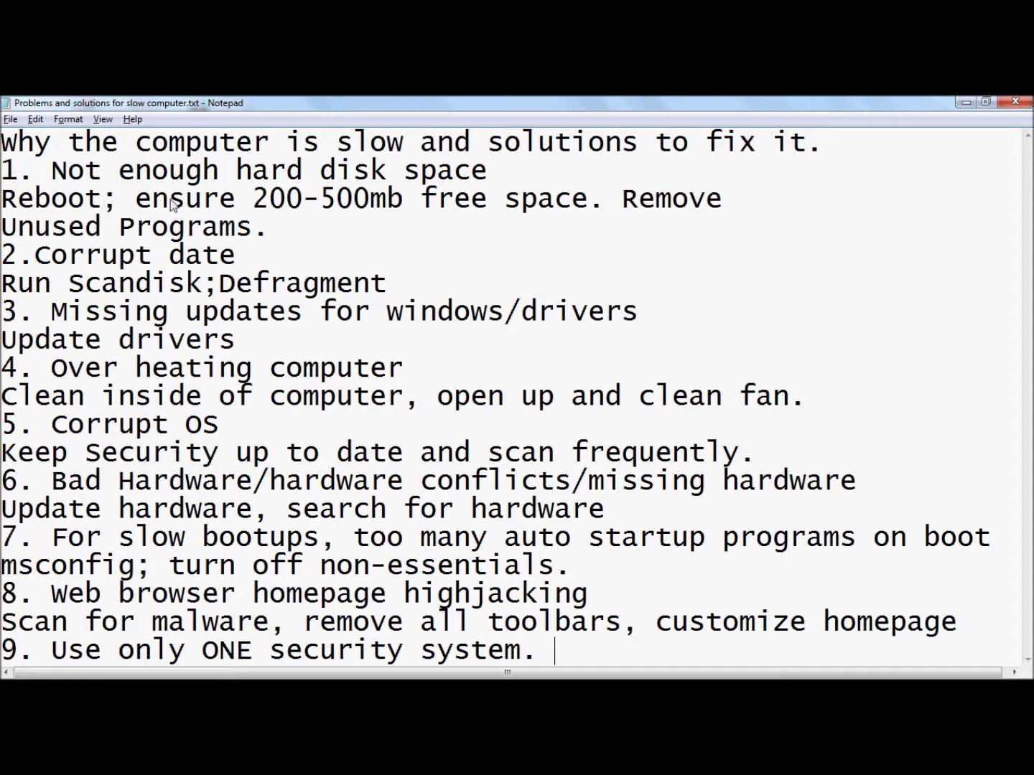
Read the nine slow-computer fixes in Notepad and open the Start menu
left_click(21, 114)
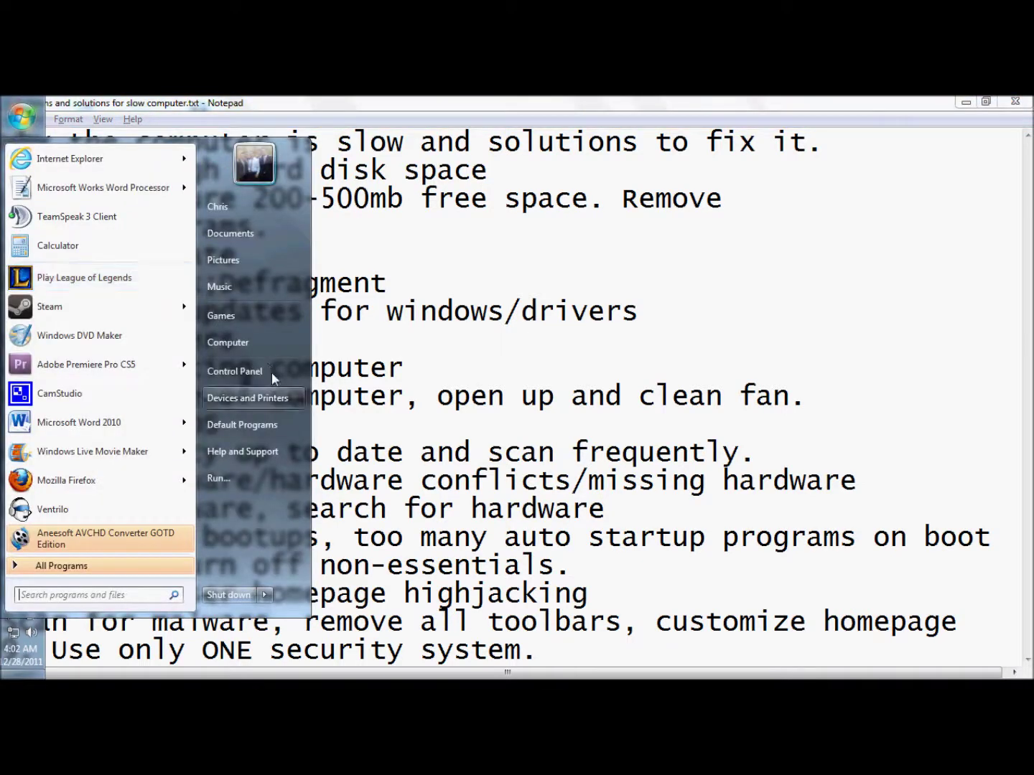
Check OS (C:) properties showing 113 GB free of 451 GB, then close the Computer window
left_click(235, 345)
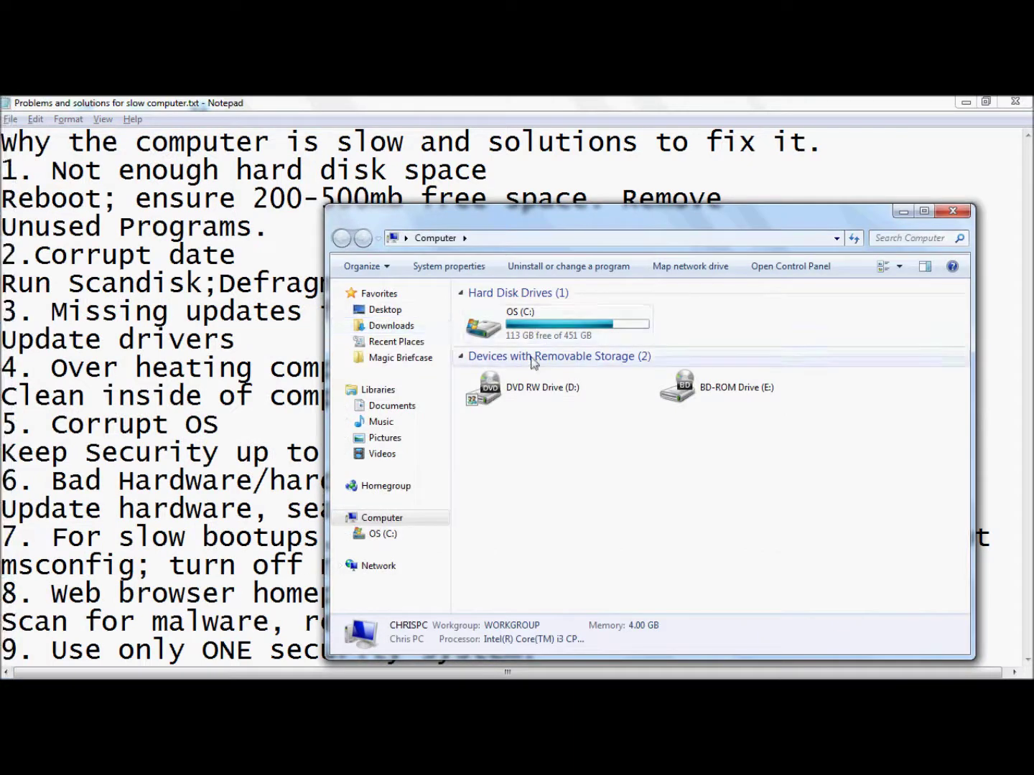
right_click(544, 333)
left_click(603, 596)
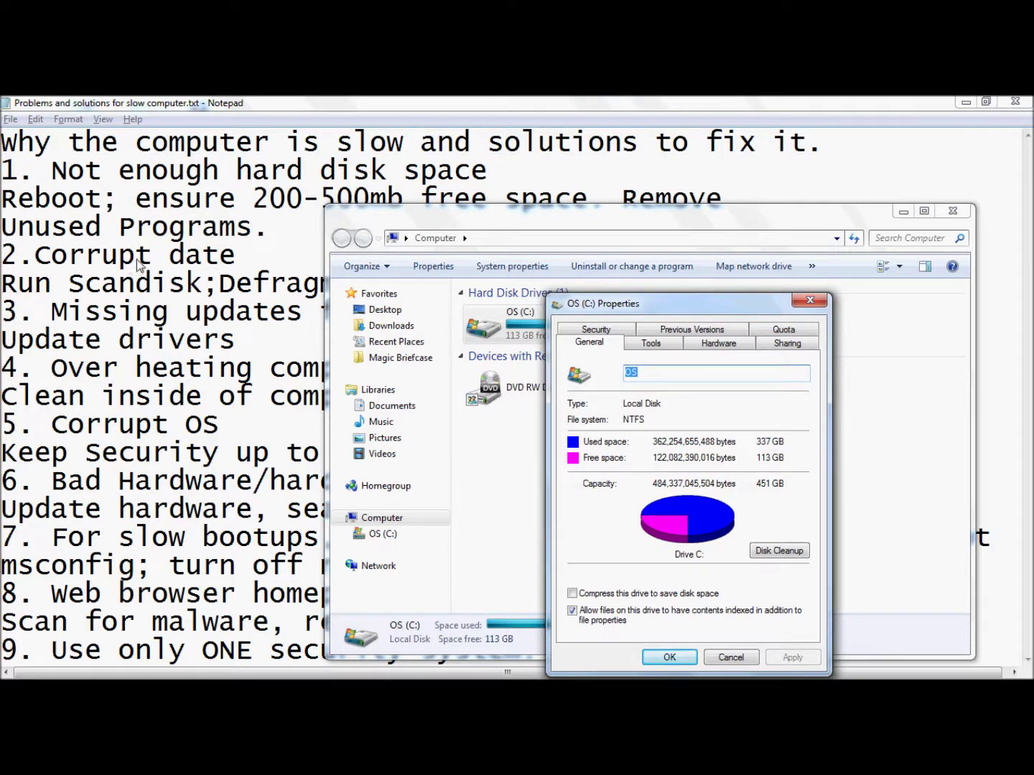
left_click(804, 301)
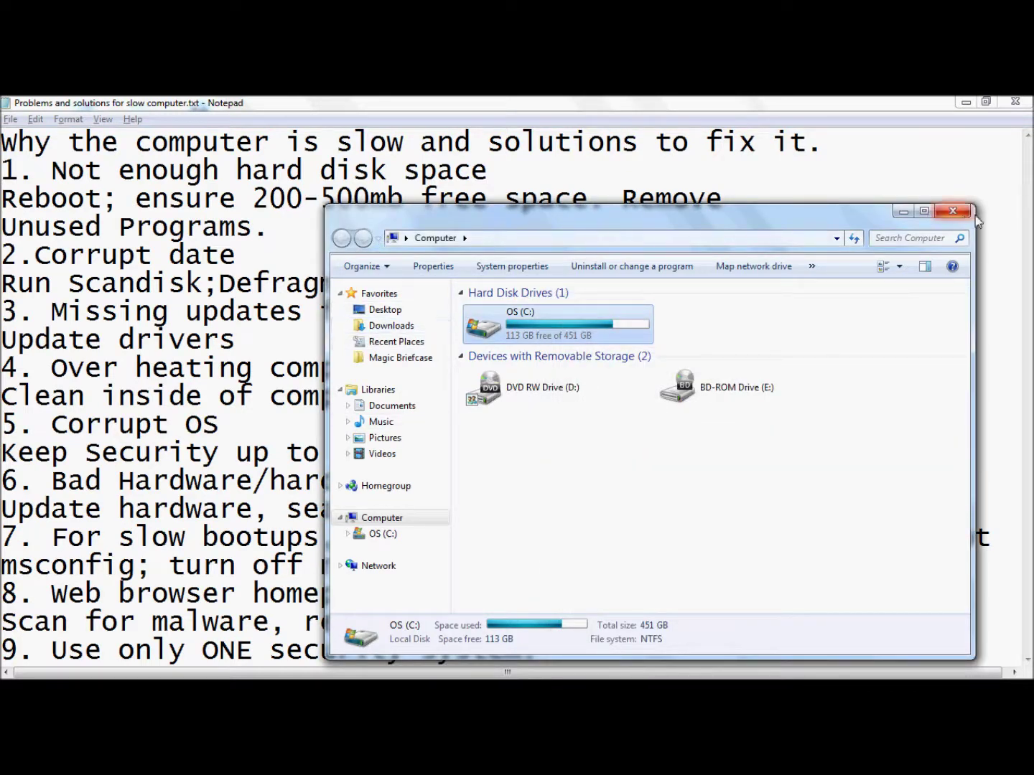
left_click(953, 211)
left_click(22, 115)
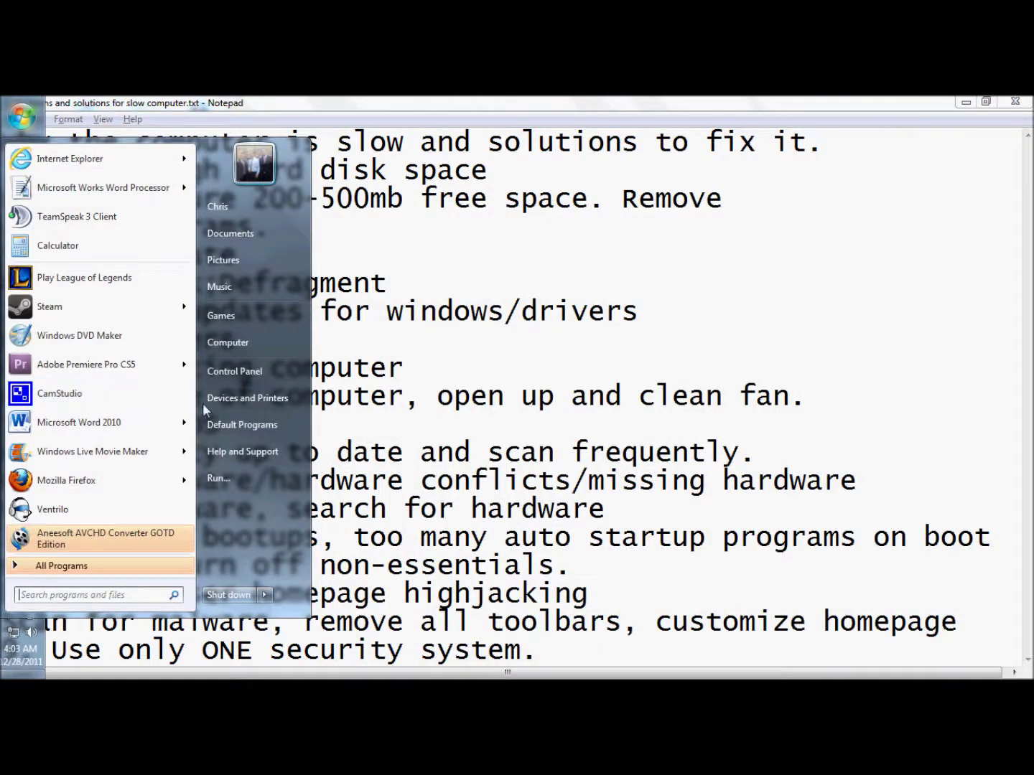
Open Programs and Features and scroll through the 113 installed programs (19.3 GB), then close it
left_click(238, 371)
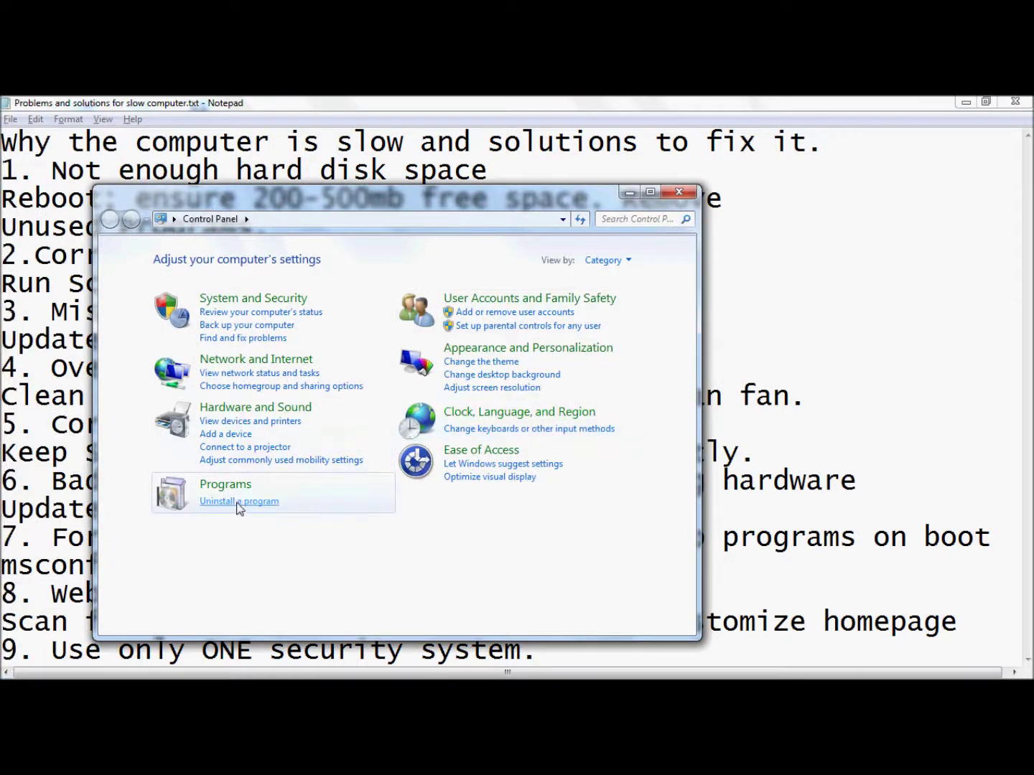
left_click(239, 503)
scroll(434, 424, "down", 8)
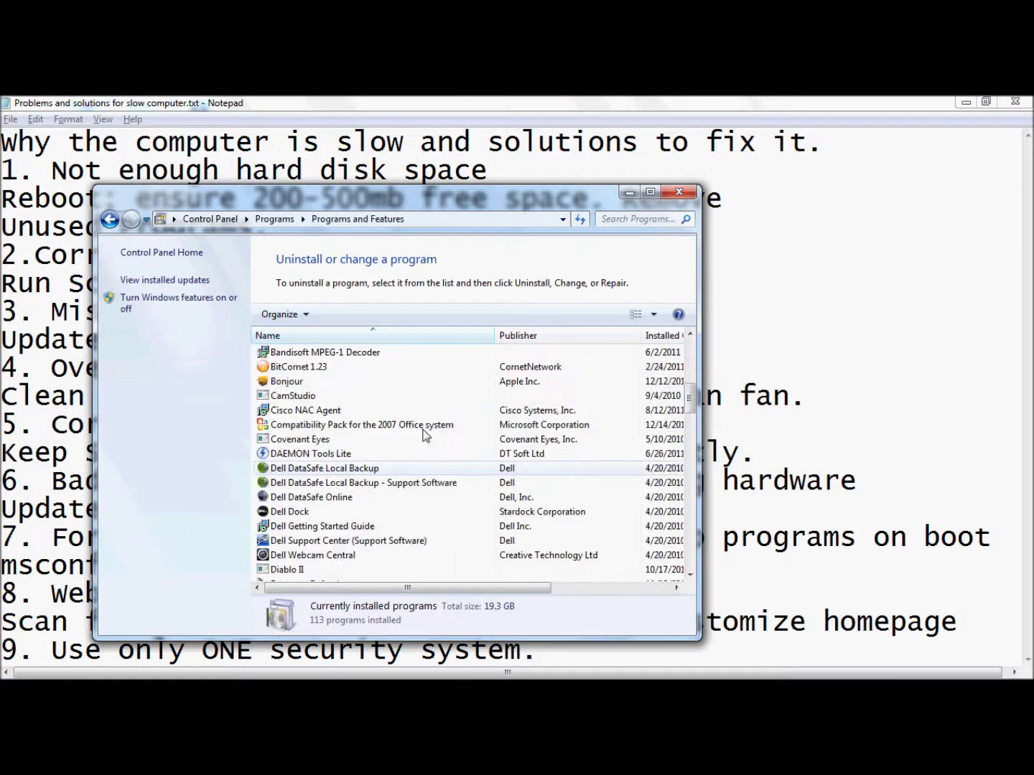
scroll(424, 434, "down", 20)
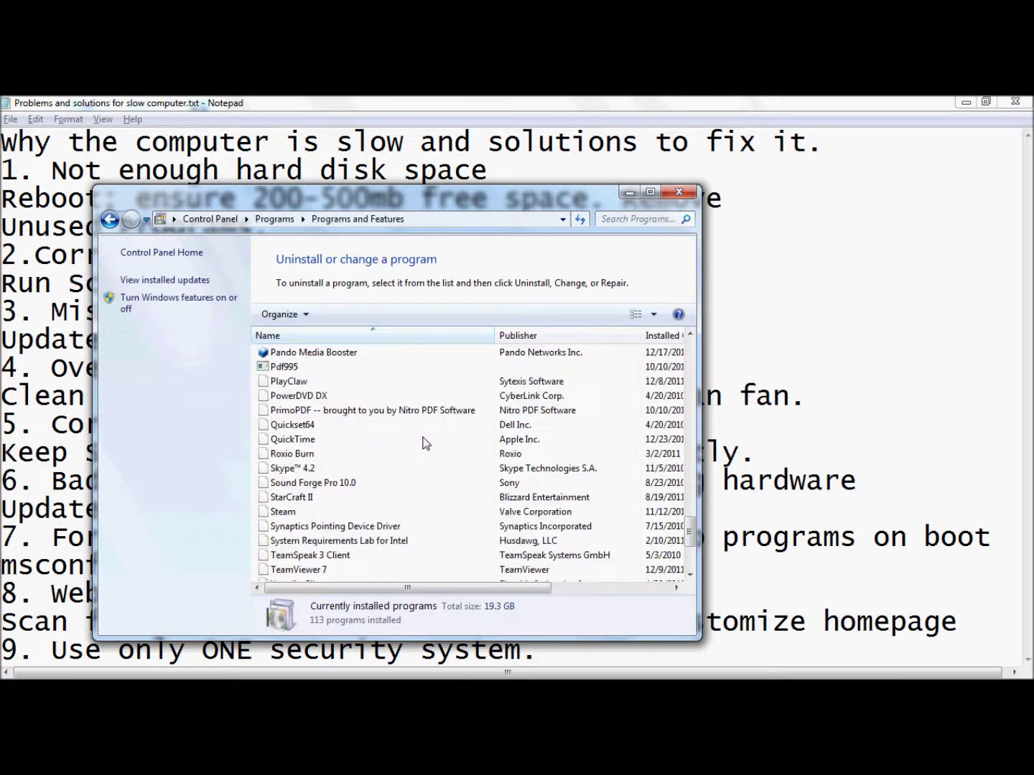
scroll(430, 435, "down", 3)
scroll(437, 433, "up", 20)
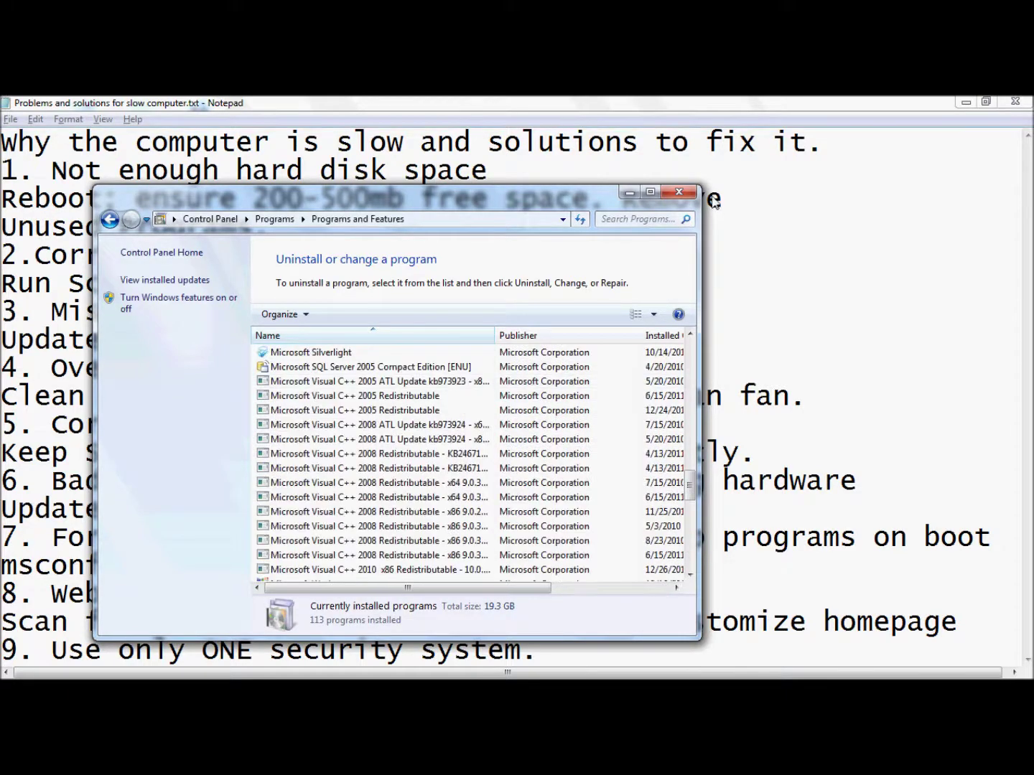
left_click(678, 192)
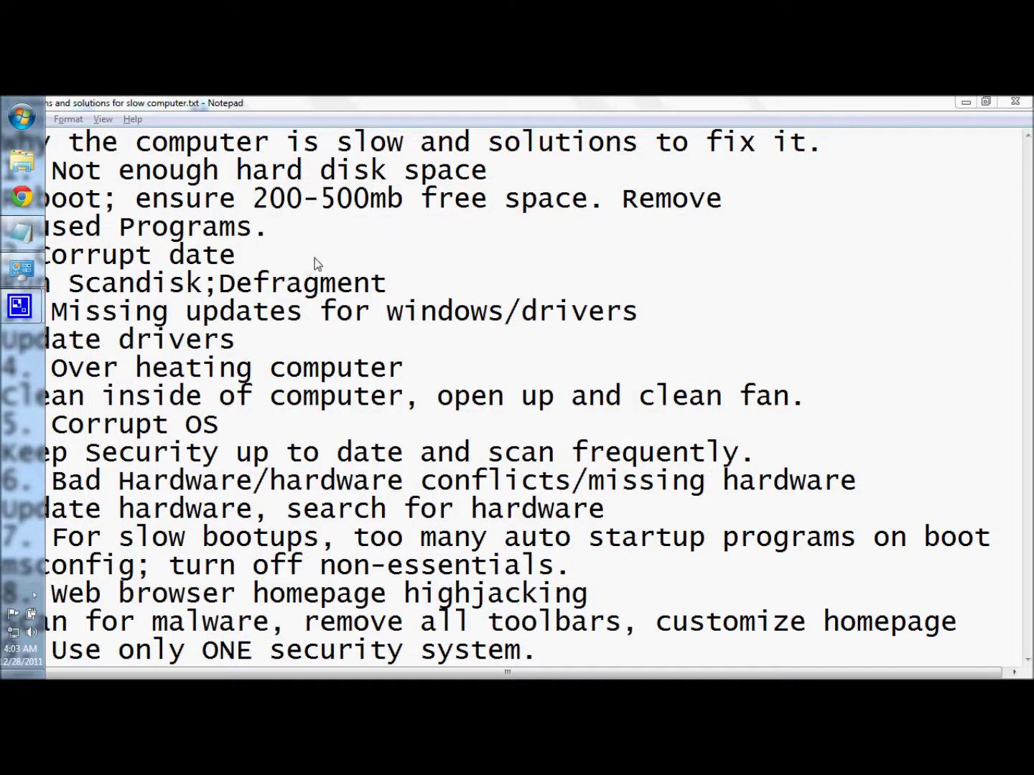
Correct item 2's heading from 'Corrupt date' to 'Corrupt data' in Notepad
left_click(369, 238)
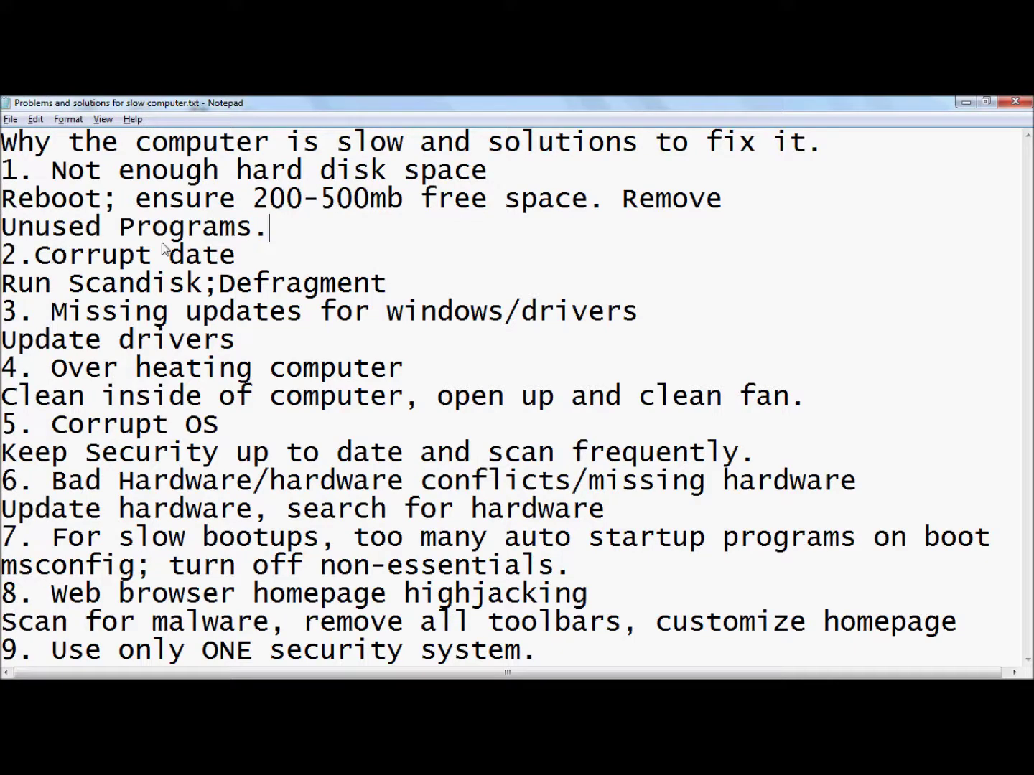
left_click(18, 116)
left_click(333, 268)
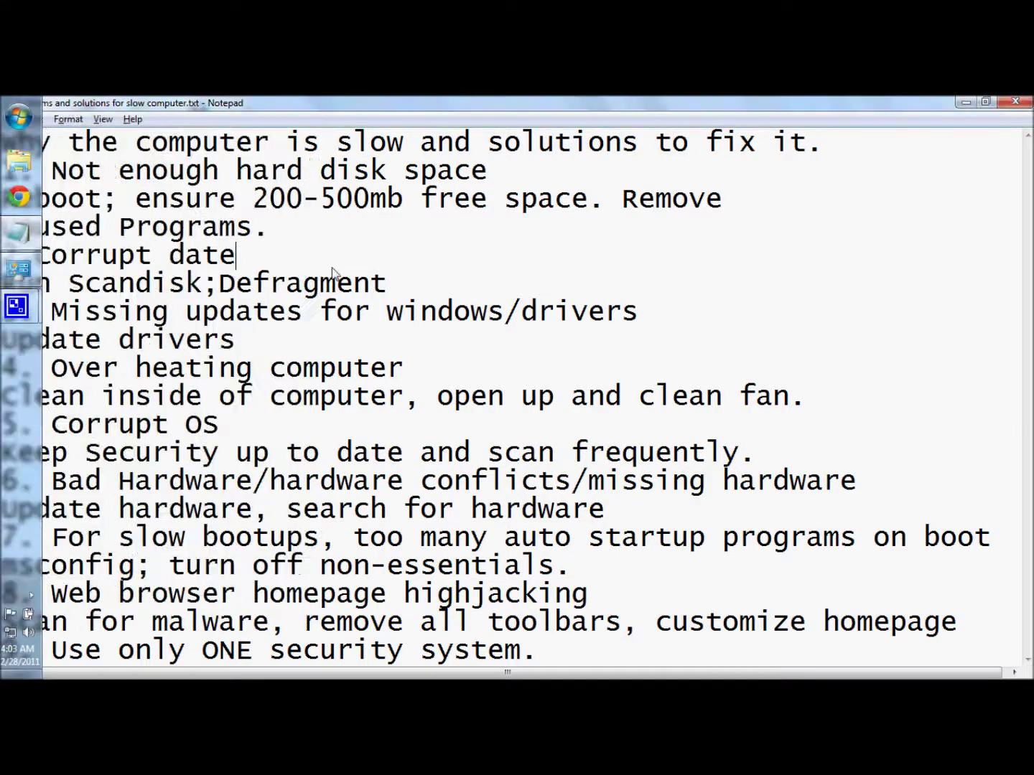
key("BackSpace")
type("a")
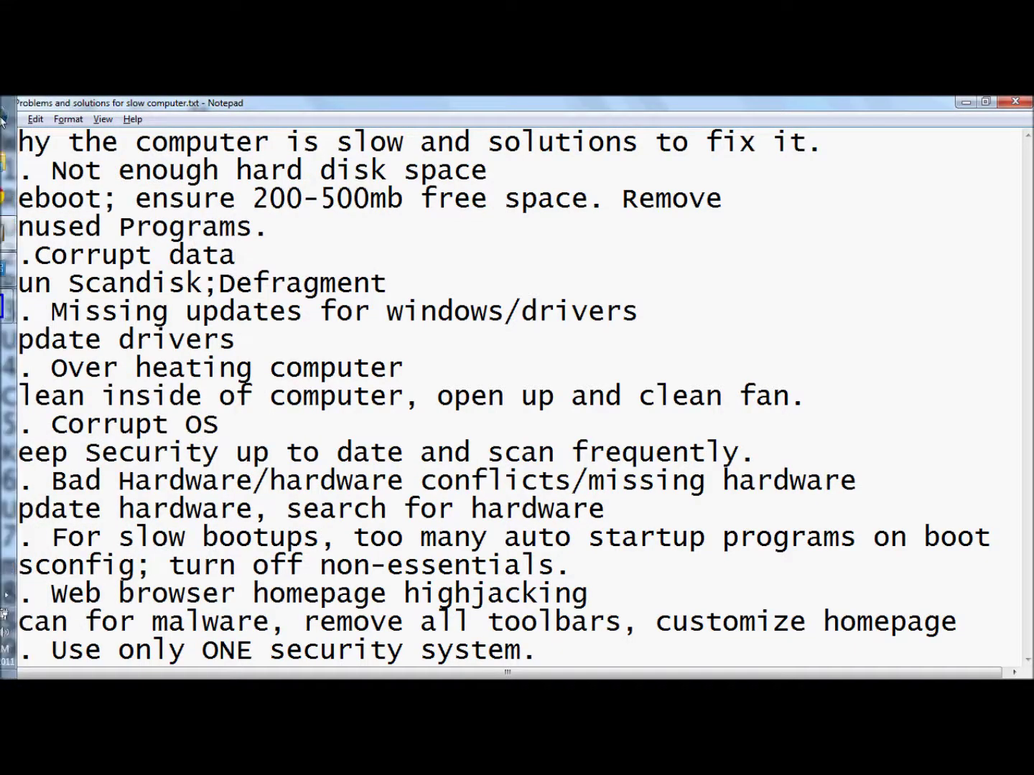
left_click(2, 120)
Open the OS (C:) drive properties from Computer and view its Hardware listing
left_click(256, 349)
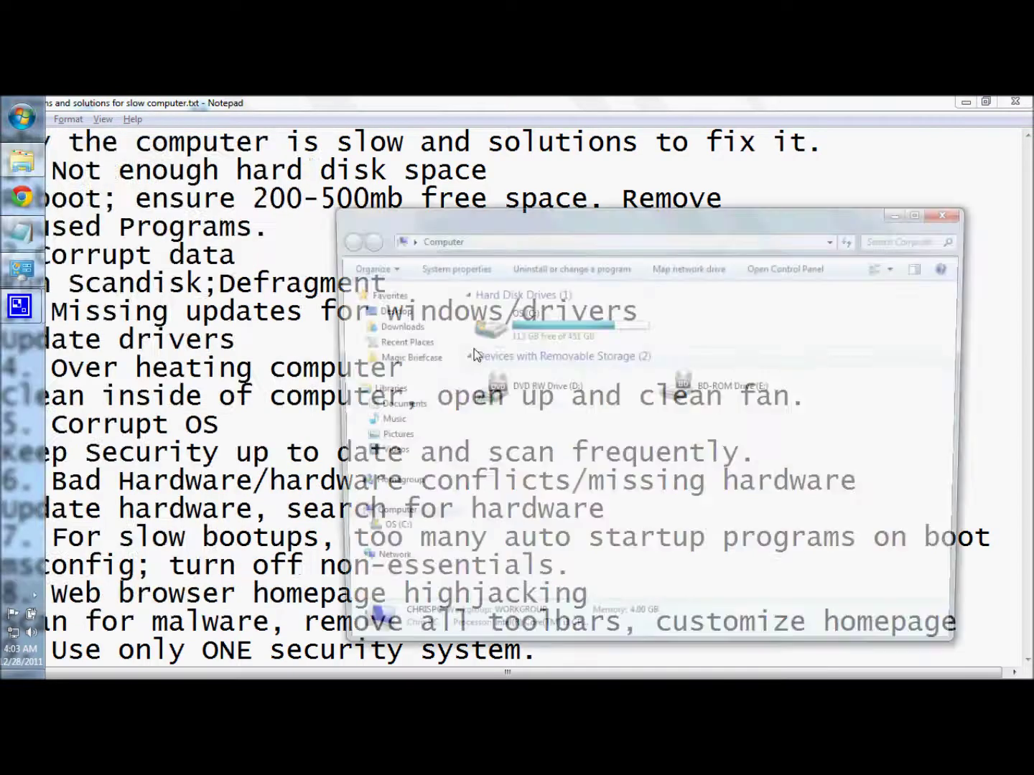
right_click(533, 332)
left_click(595, 590)
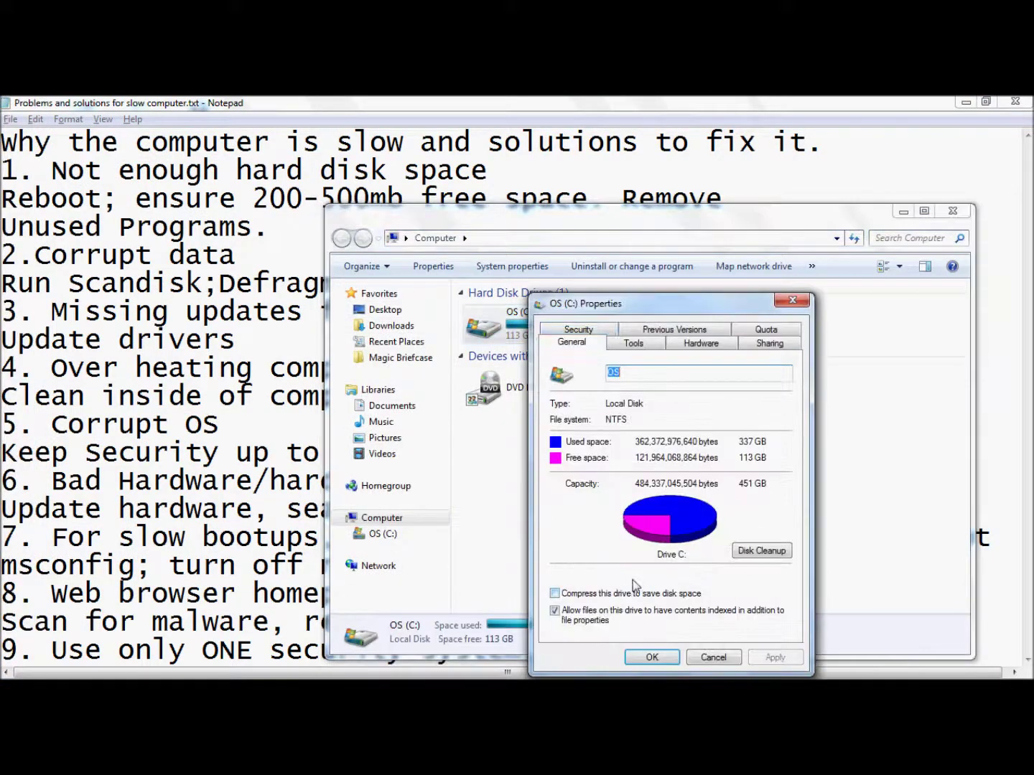
left_click(707, 345)
Run an error check on C: from Tools, then decline scheduling it since the drive is in use
left_click(634, 344)
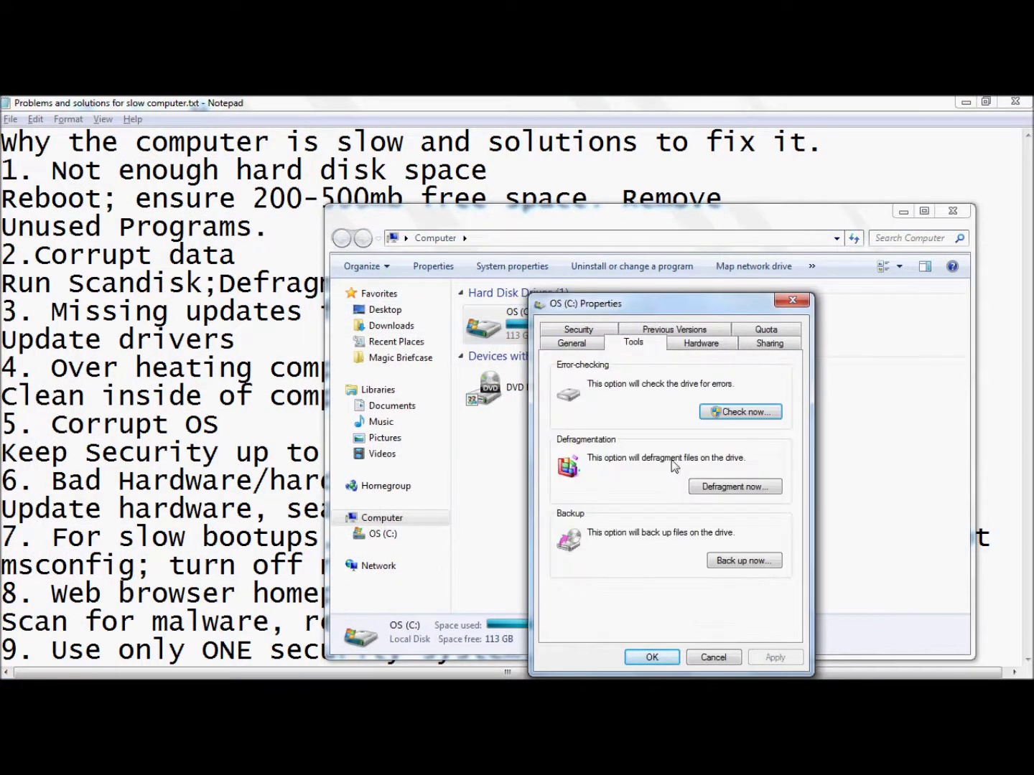
left_click(740, 412)
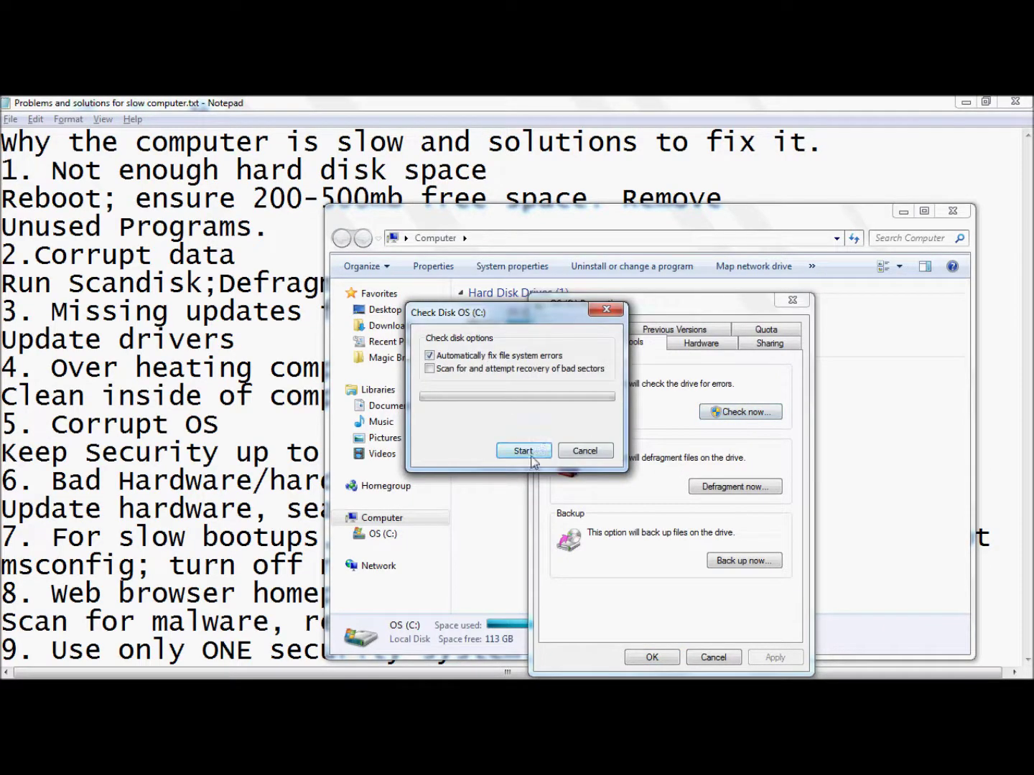
left_click(533, 454)
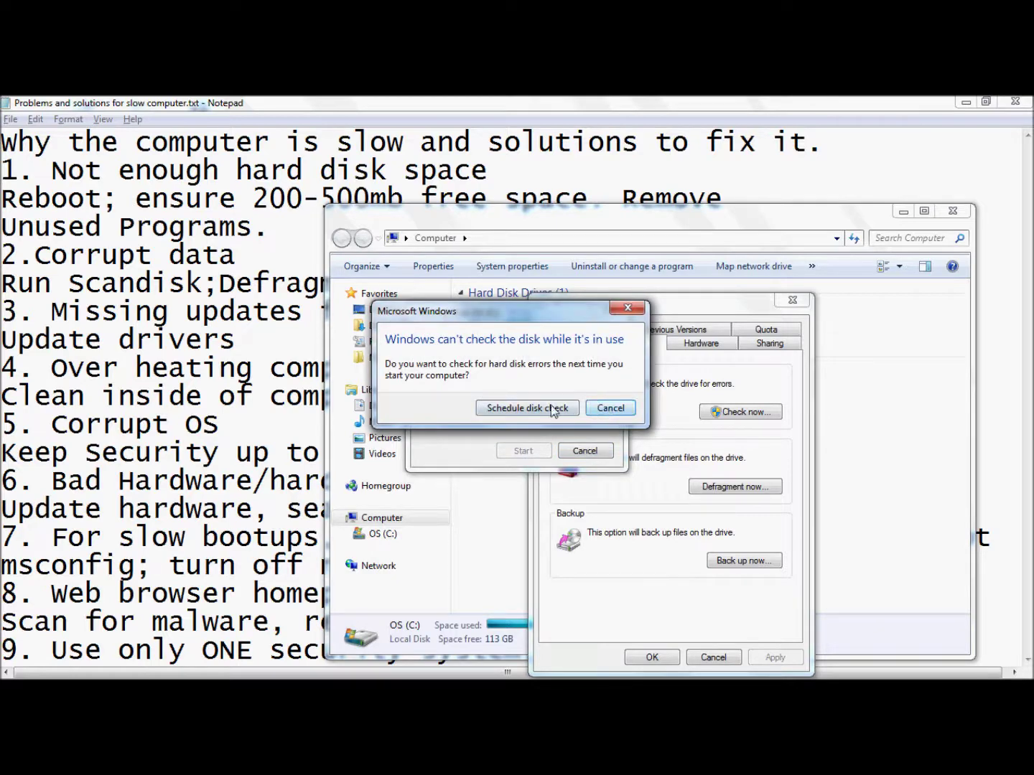
left_click(604, 411)
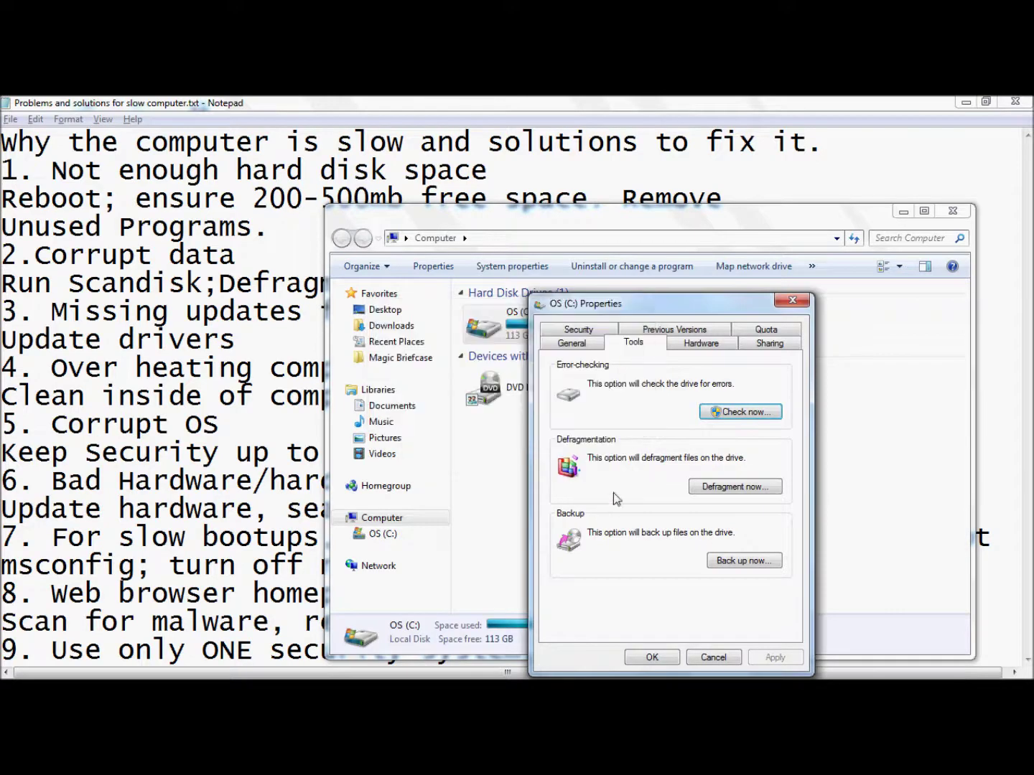
Start and stop a Disk Defragmenter analysis of OS (C:), showing 0% fragmented, then close it
left_click(728, 488)
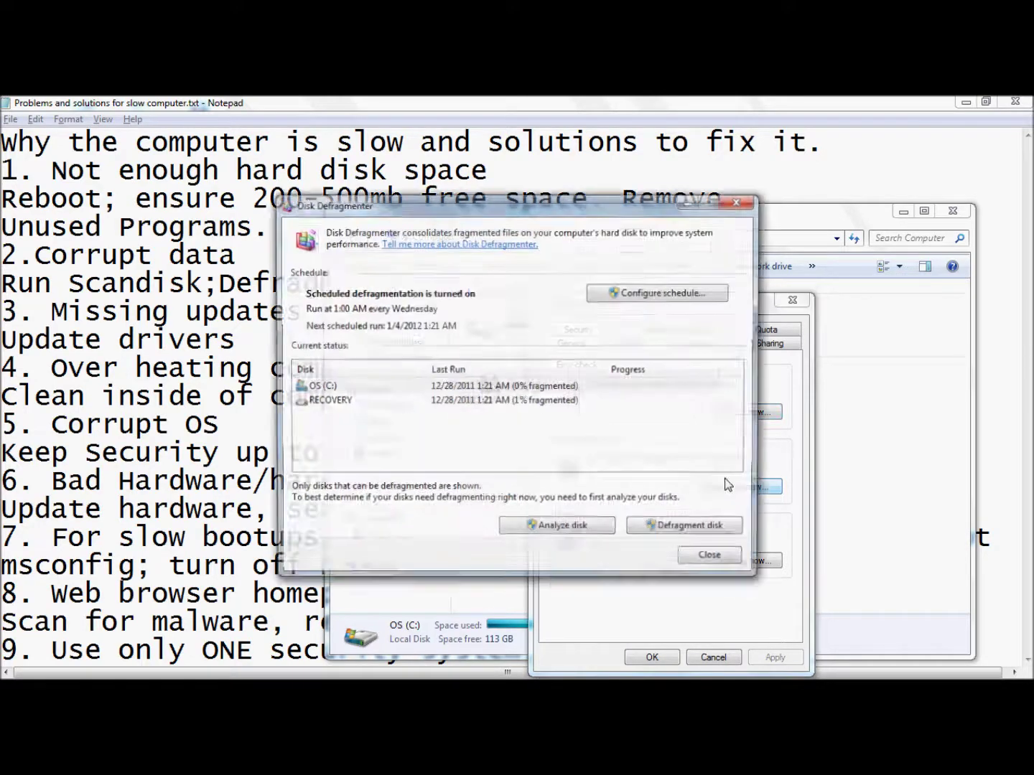
left_click(559, 532)
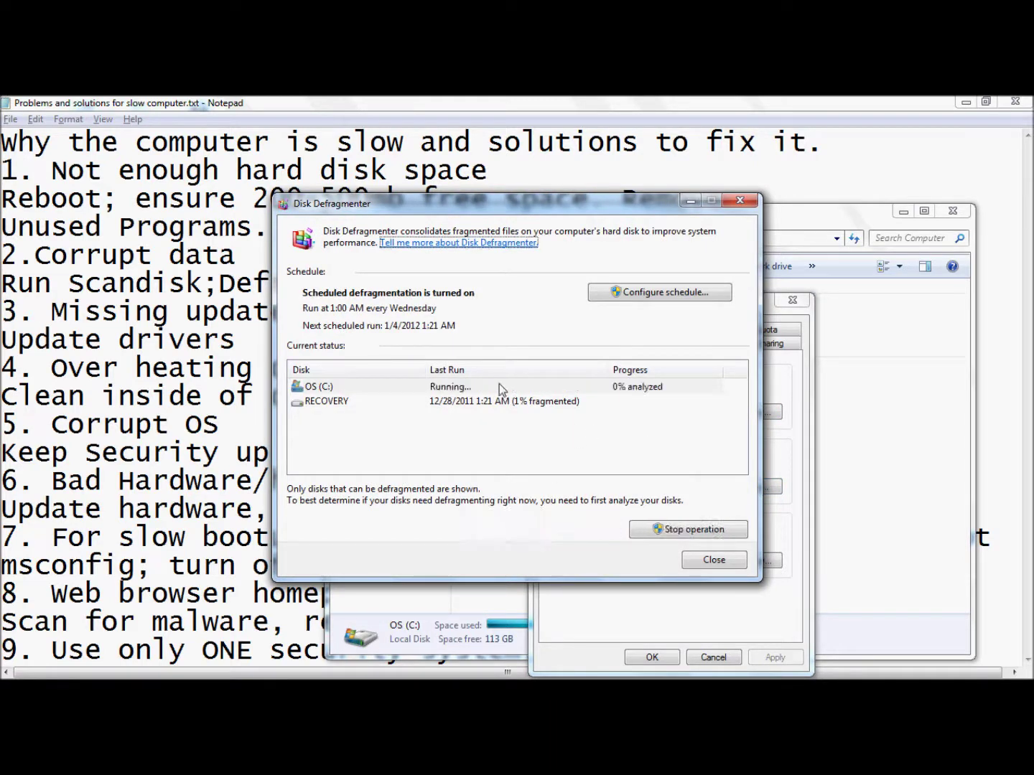
left_click(656, 529)
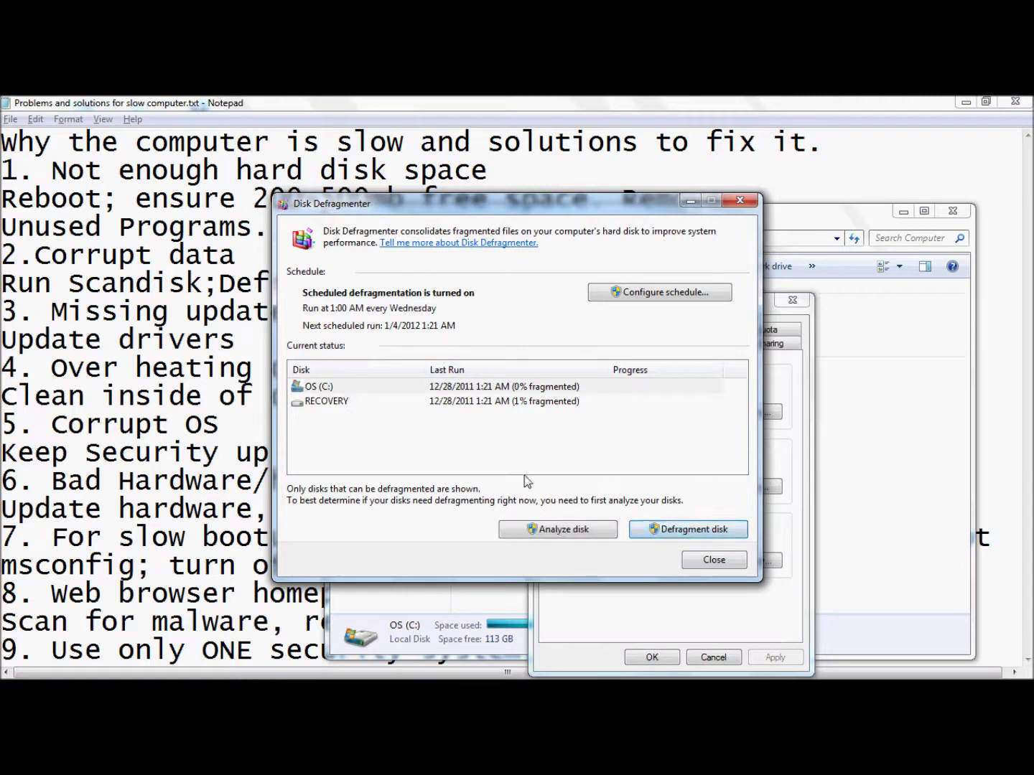
left_click(713, 562)
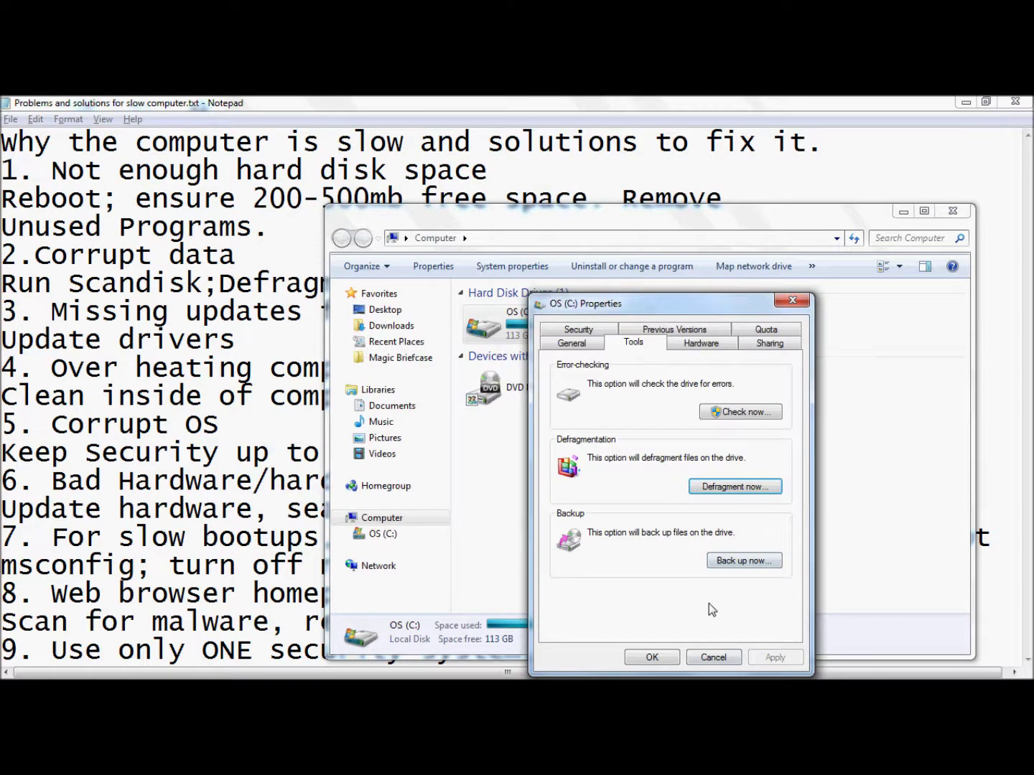
Cancel the C: drive properties and close the Computer window
left_click(713, 659)
left_click(659, 512)
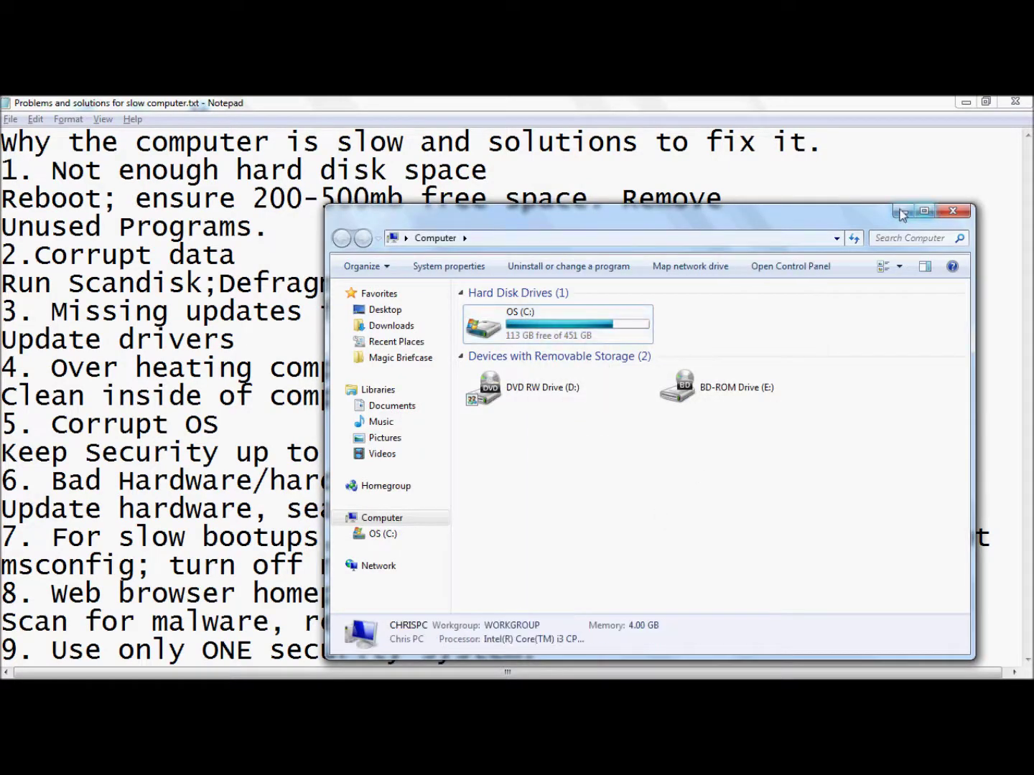
left_click(953, 212)
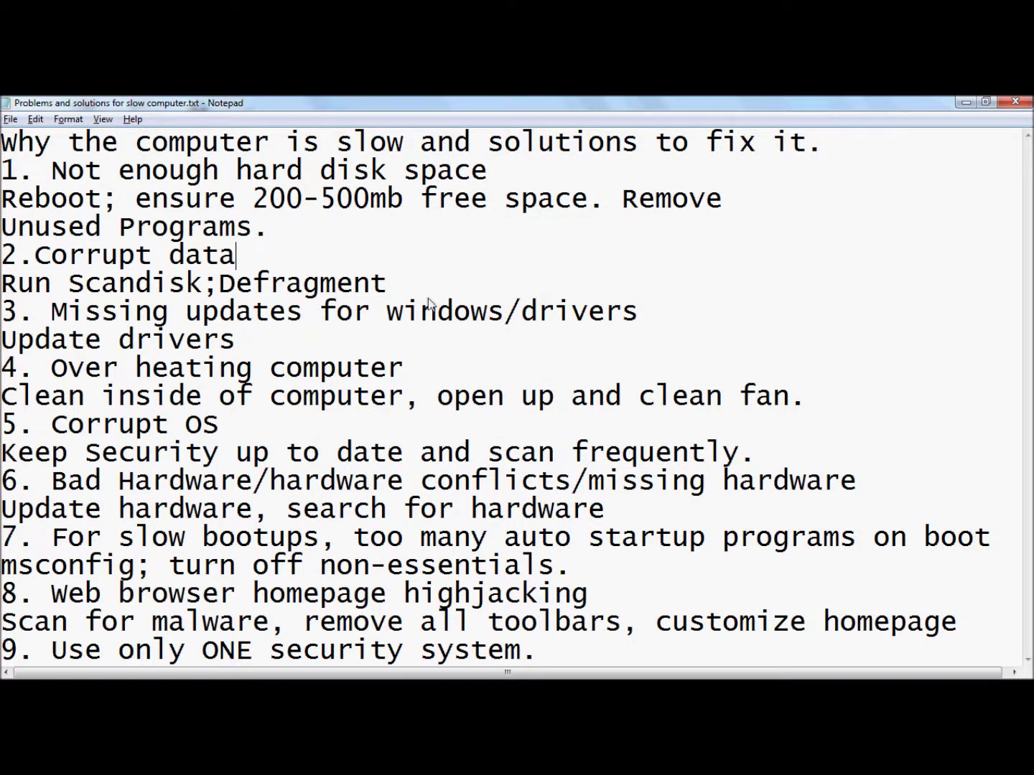
mouse_move(2, 152)
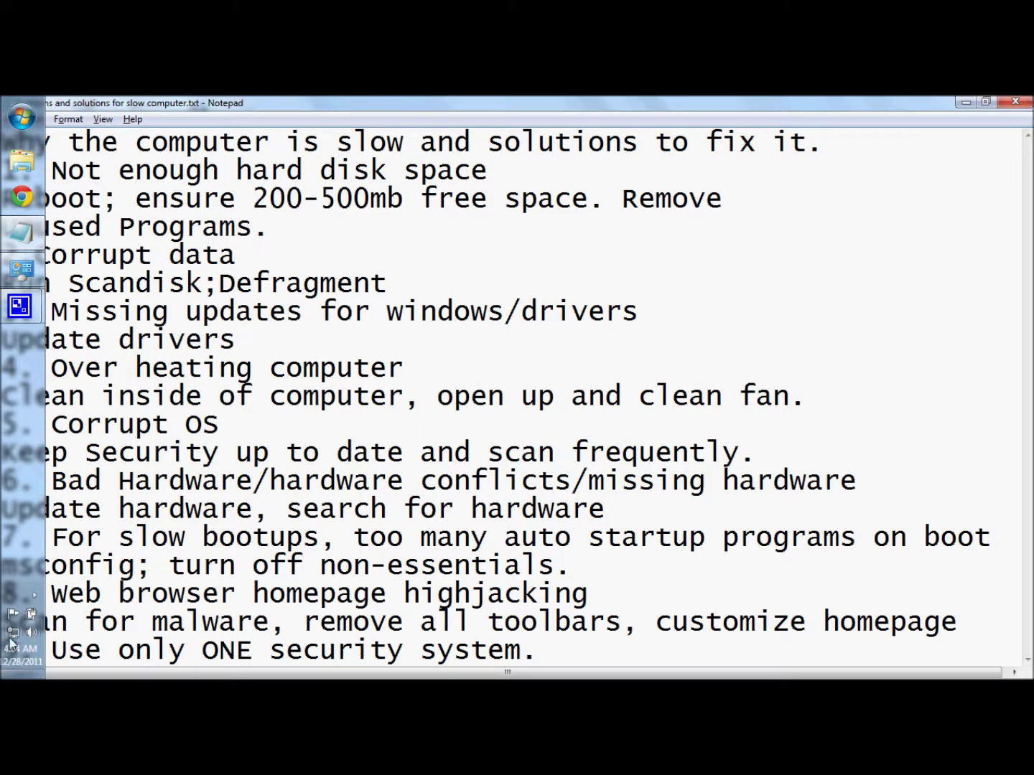
left_click(14, 616)
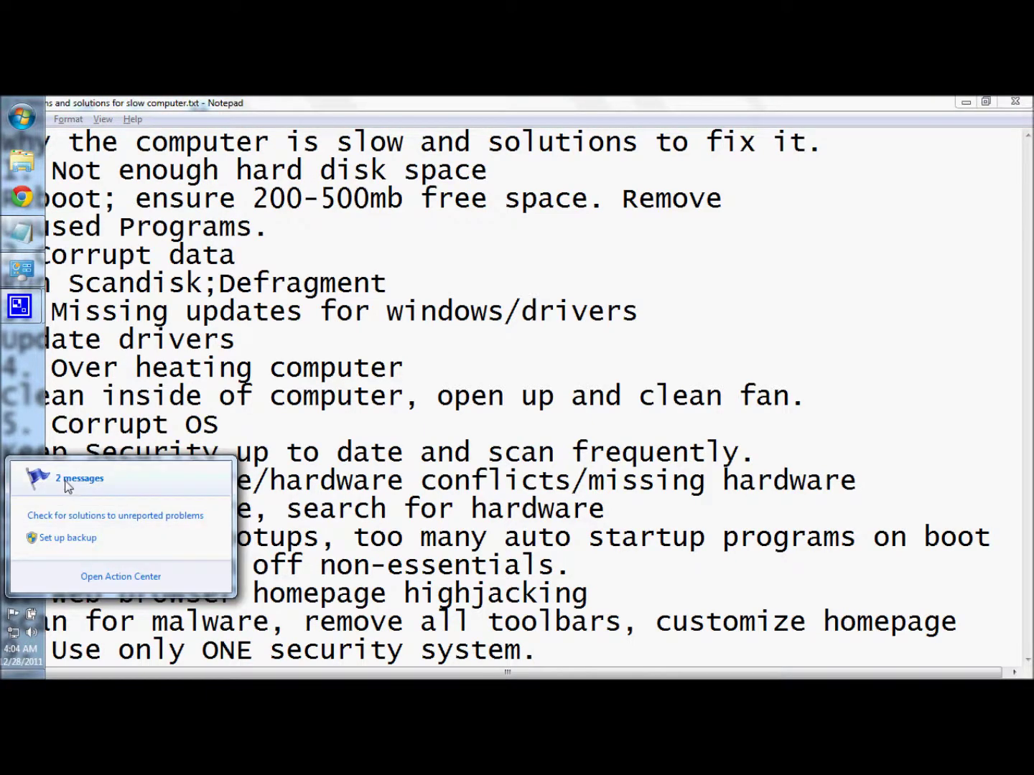
left_click(110, 579)
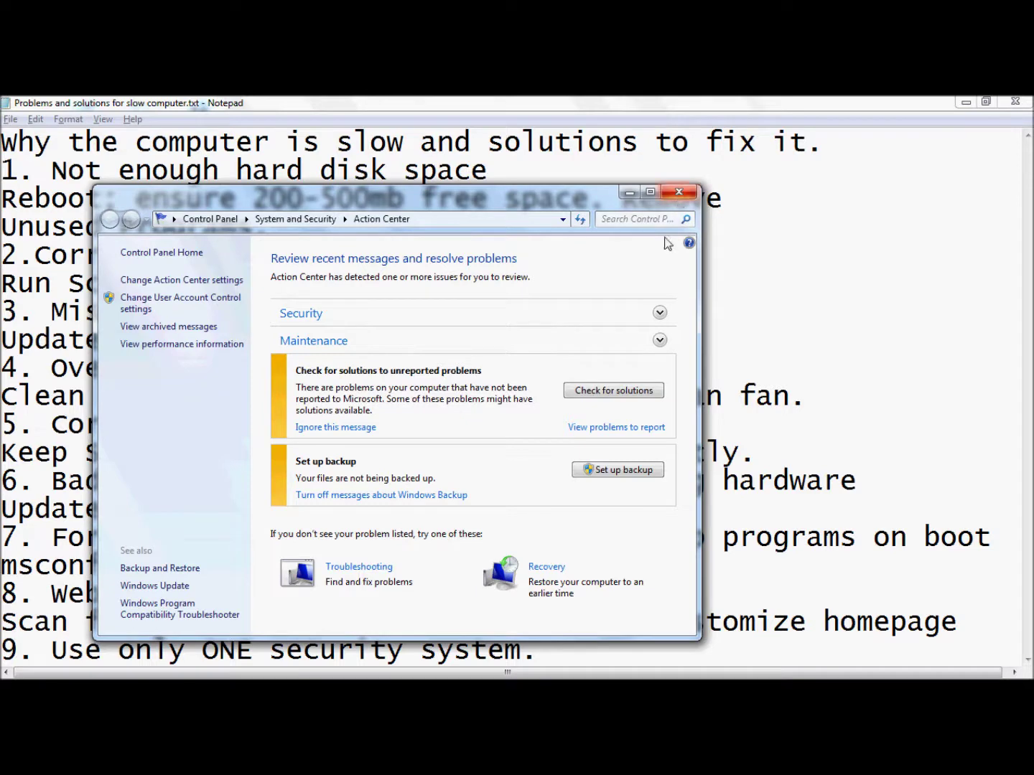
left_click(679, 192)
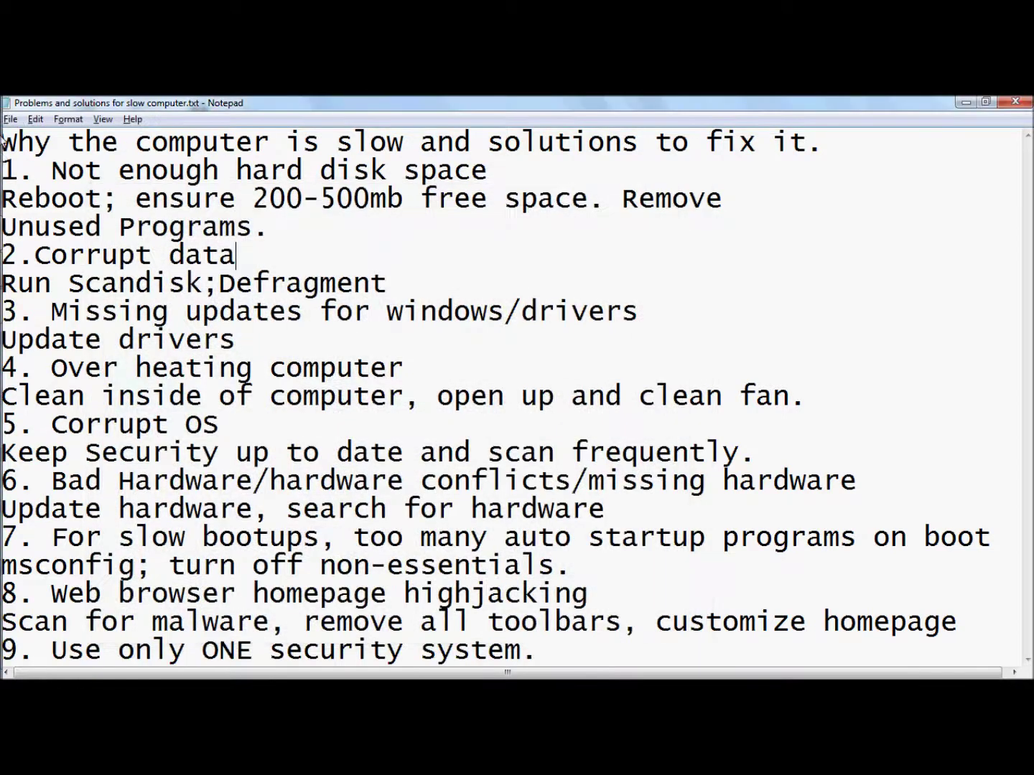
Open Devices and Printers from the Start menu, then close it
left_click(21, 116)
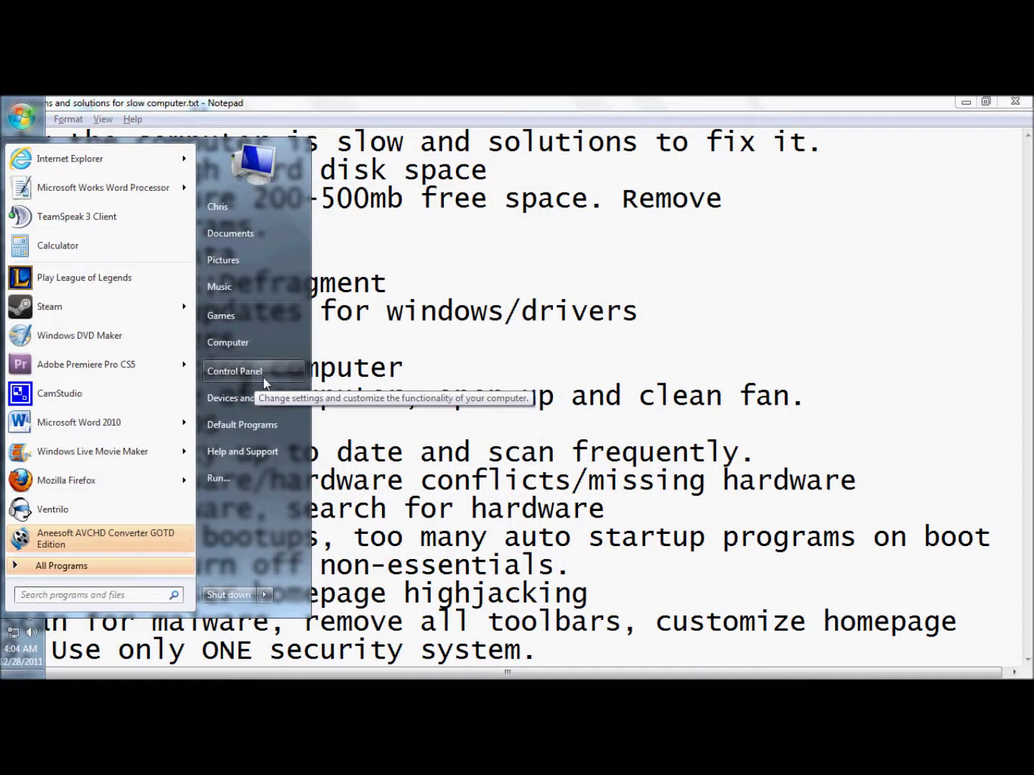
left_click(270, 404)
left_click(684, 196)
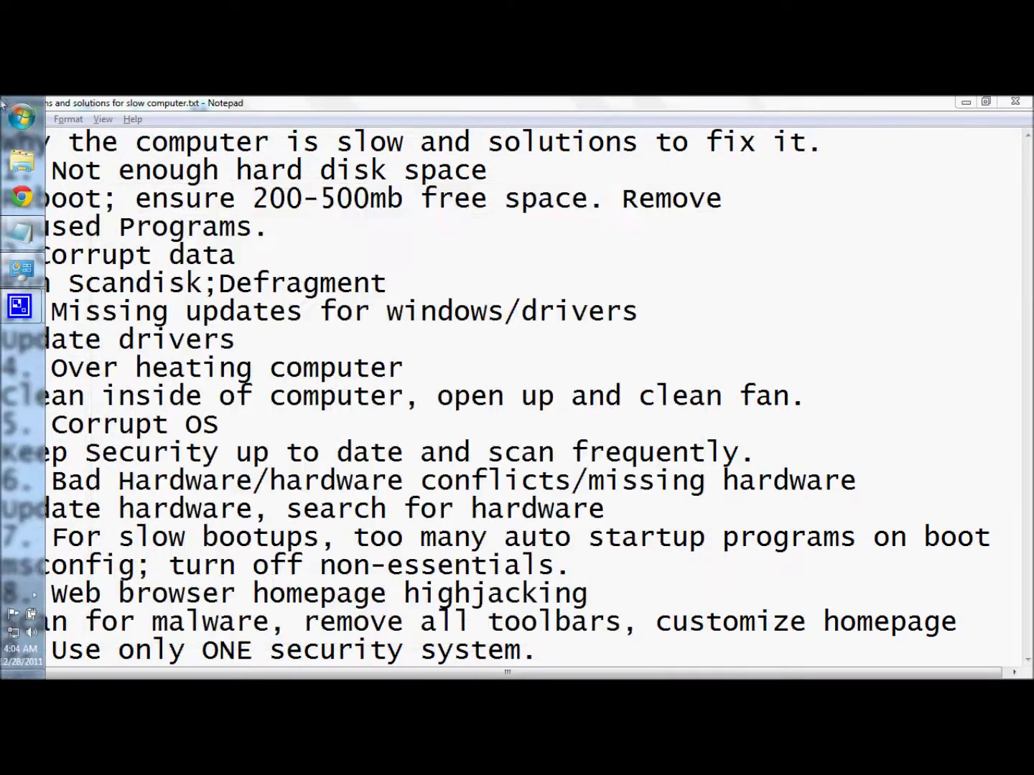
Open Control Panel and set View by to Small icons
left_click(21, 117)
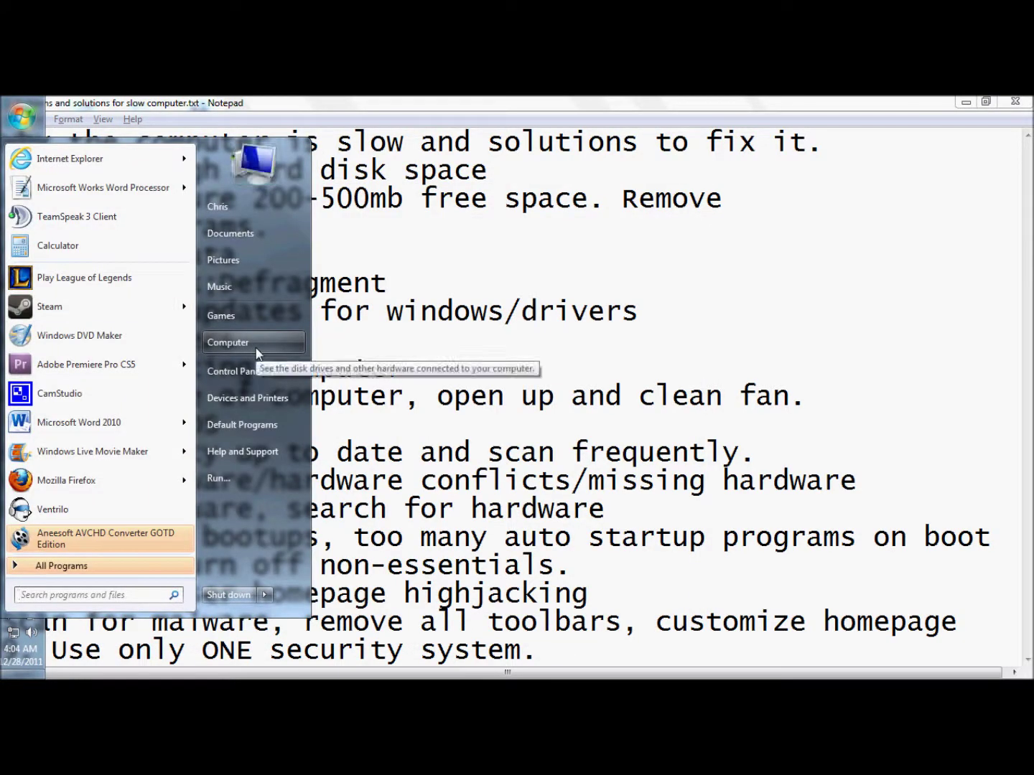
left_click(253, 371)
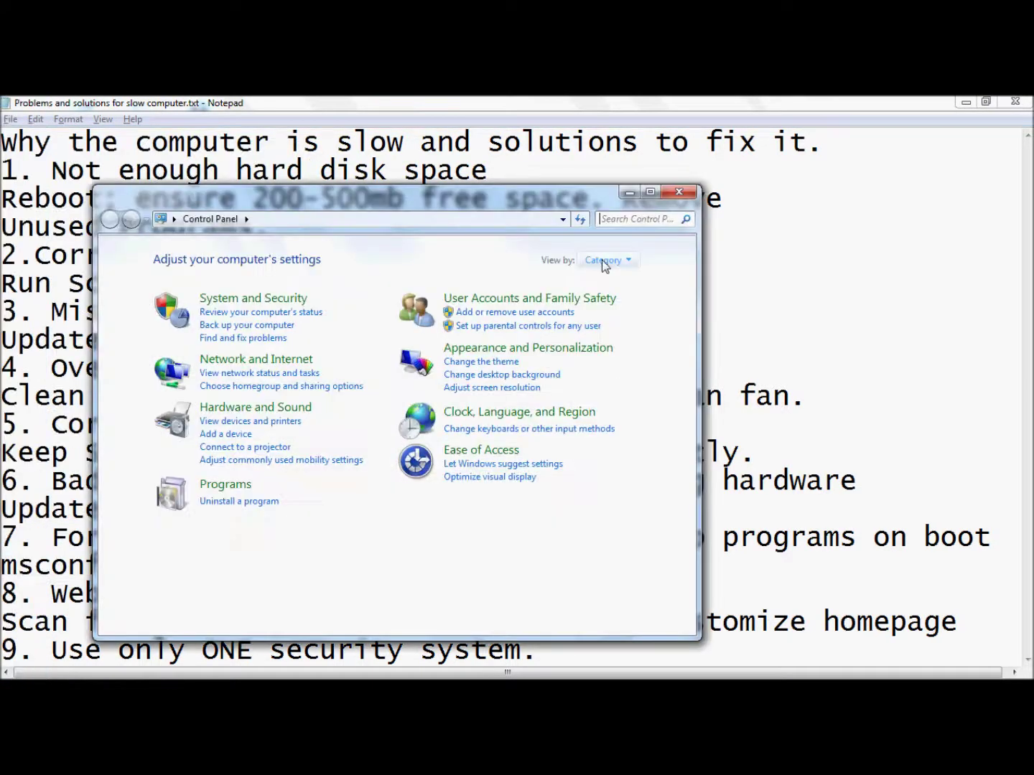
left_click(602, 261)
left_click(624, 323)
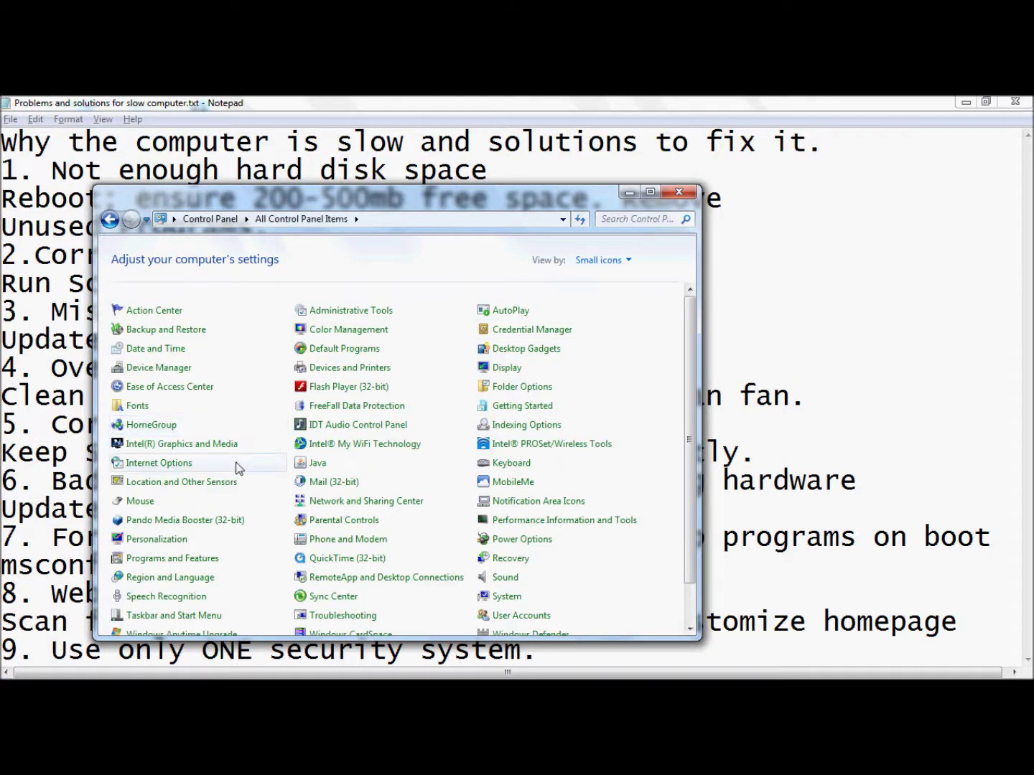
Open Device Manager, expand Display adapters, and right-click the Intel(R) Graphics Media Accelerator HD
left_click(185, 371)
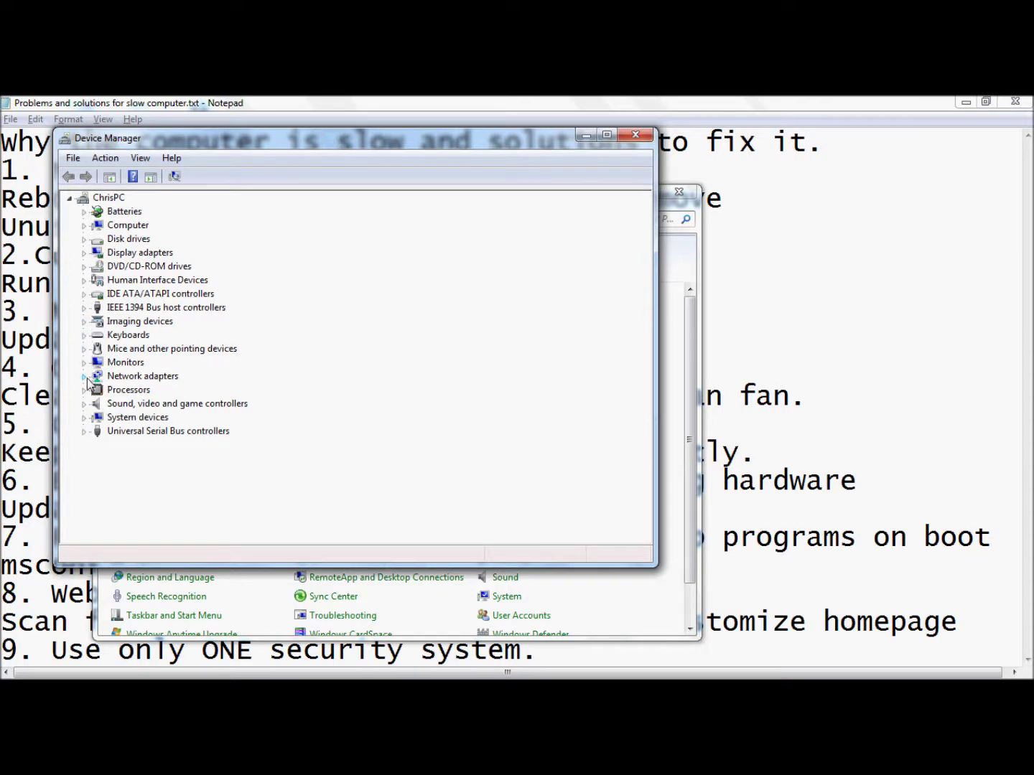
left_click(91, 254)
right_click(131, 268)
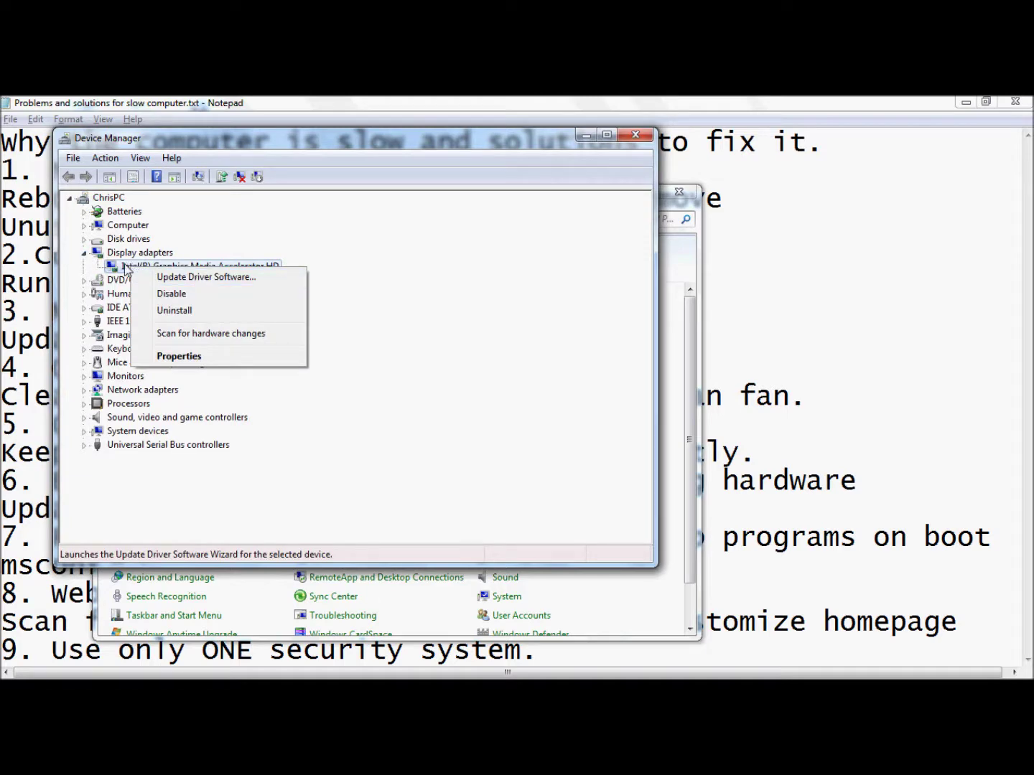
Search automatically for a newer Intel graphics driver, confirm the best one is installed, and close Control Panel
left_click(194, 284)
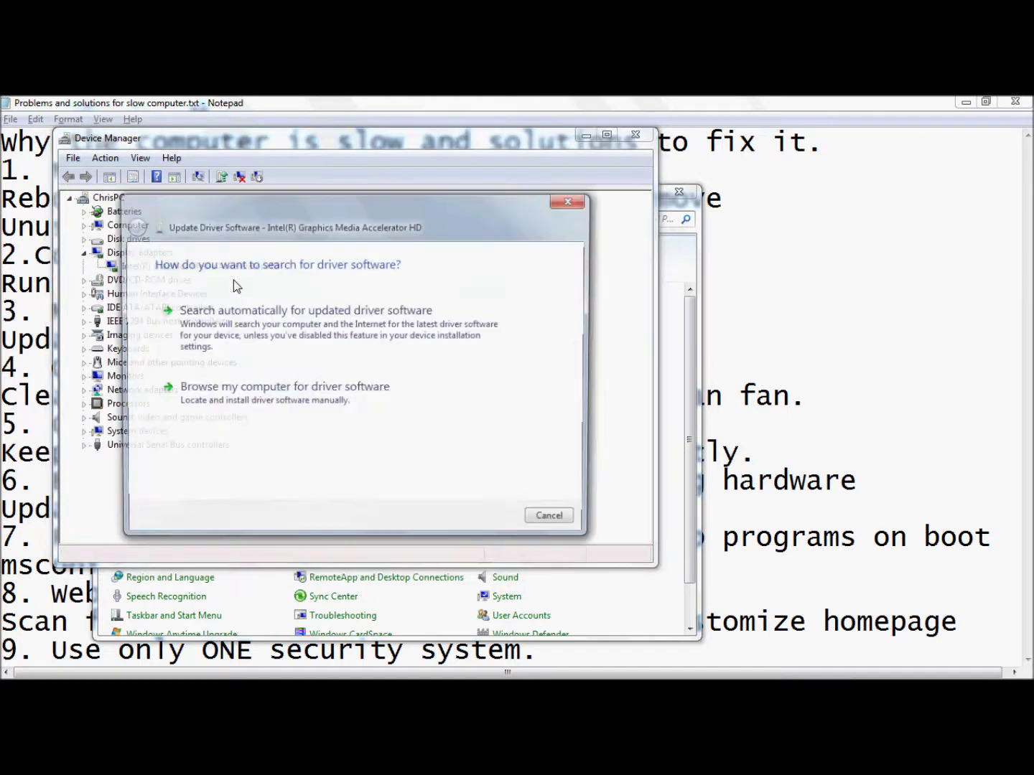
left_click(242, 330)
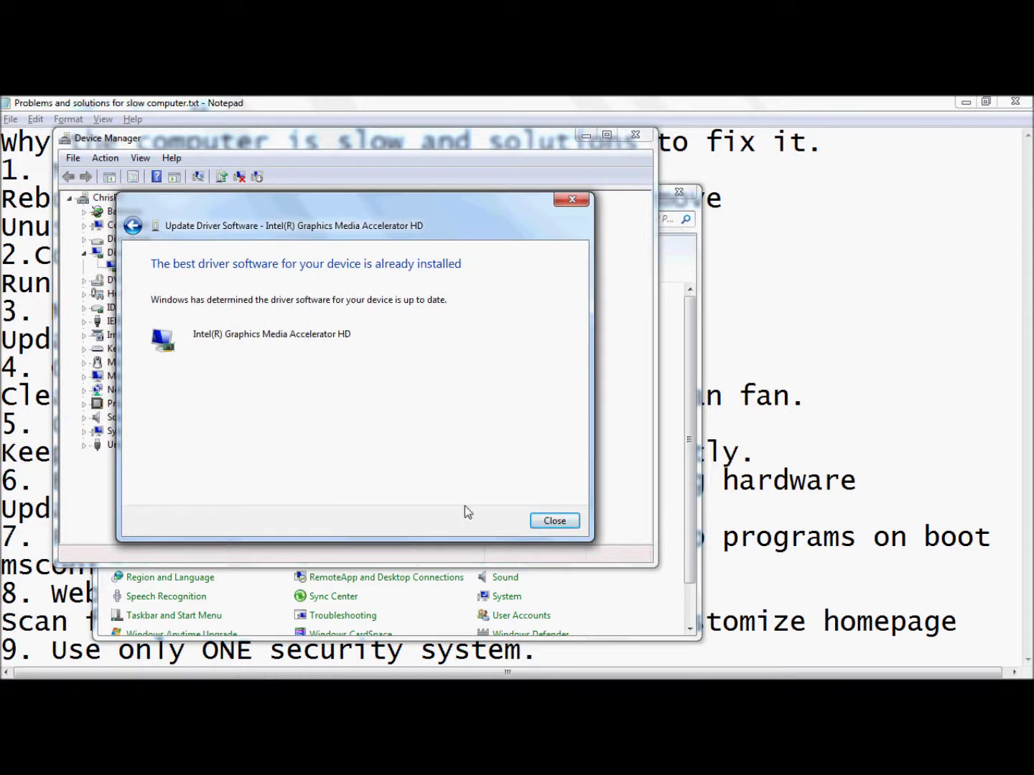
left_click(554, 520)
left_click(137, 229)
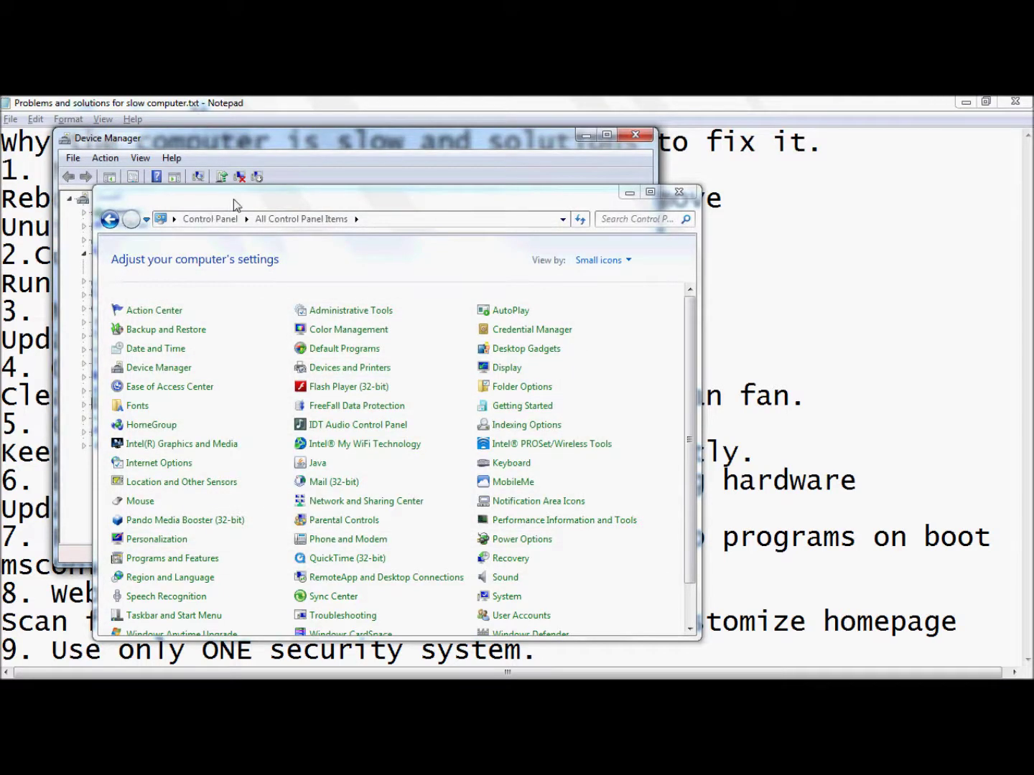
left_click(678, 192)
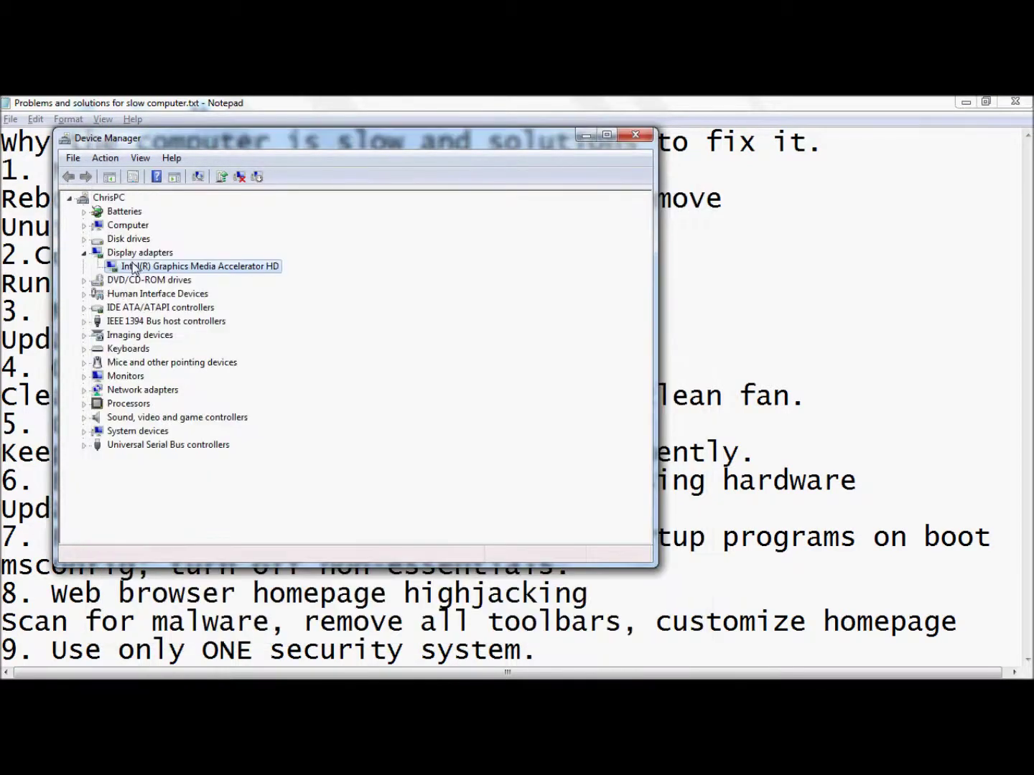
Review the Intel adapter's Driver and Details tabs: version 8.15.10.2082, dated 2/10/2010
right_click(132, 268)
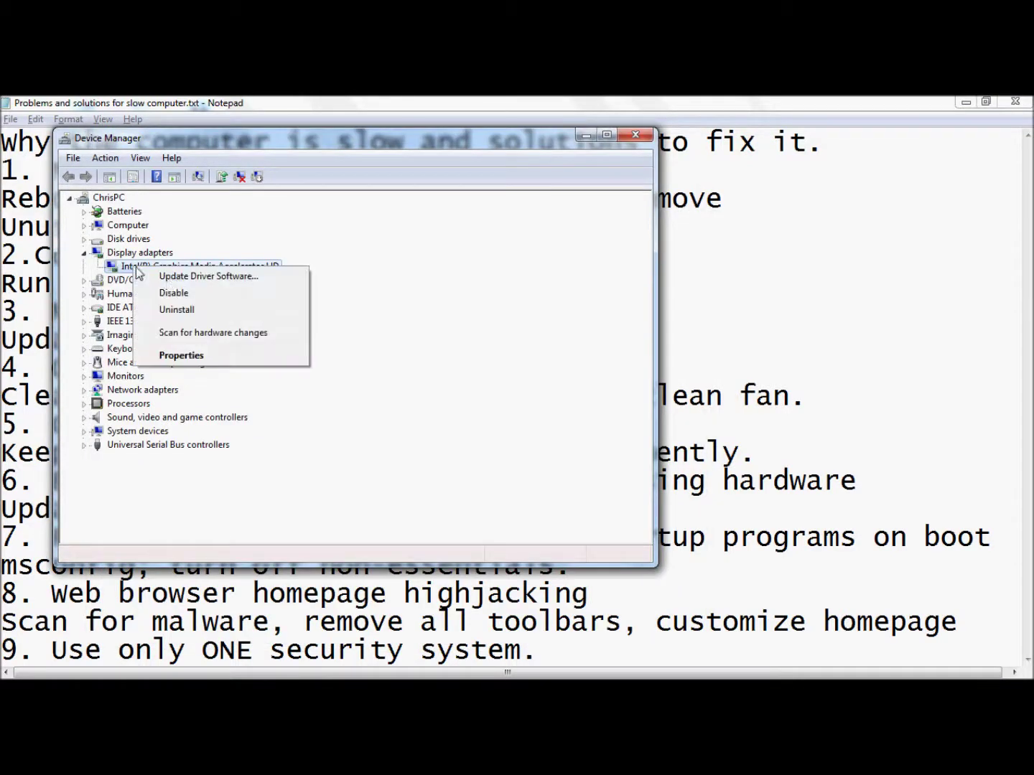
left_click(210, 359)
left_click(262, 209)
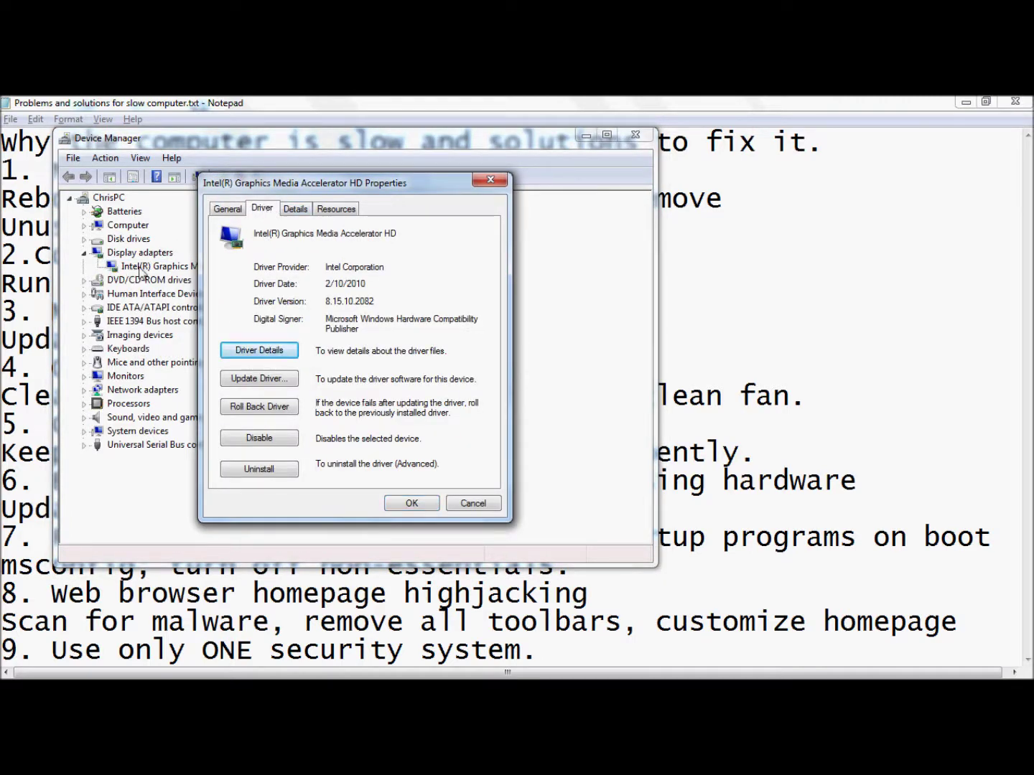
left_click(296, 210)
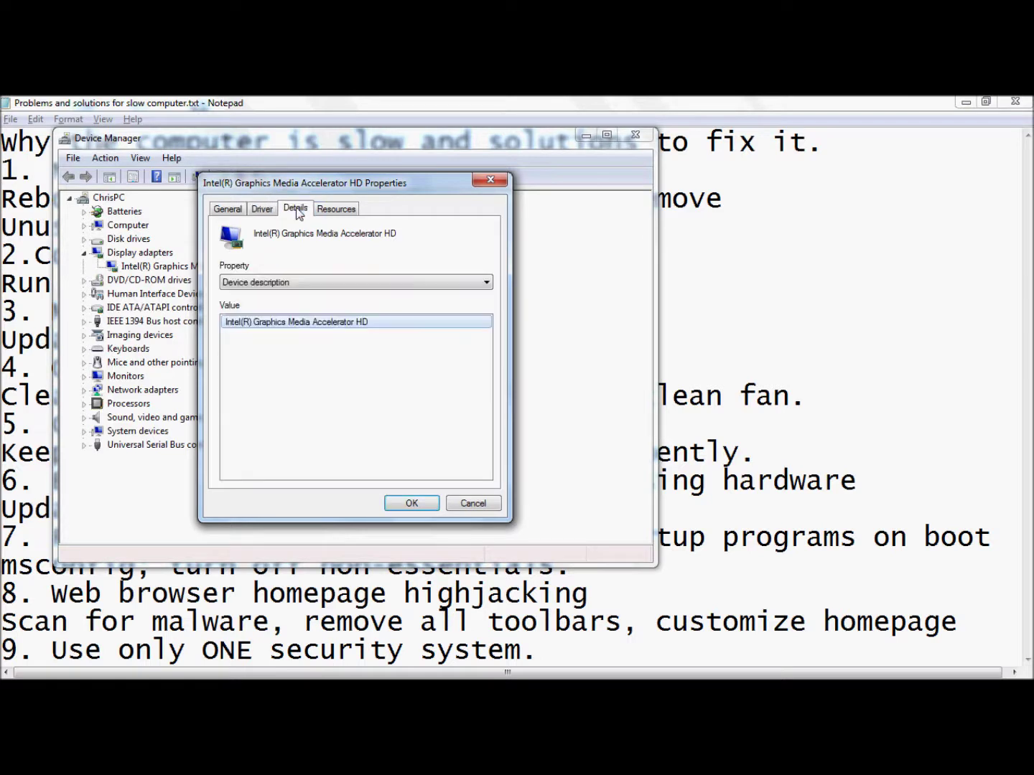
left_click(264, 210)
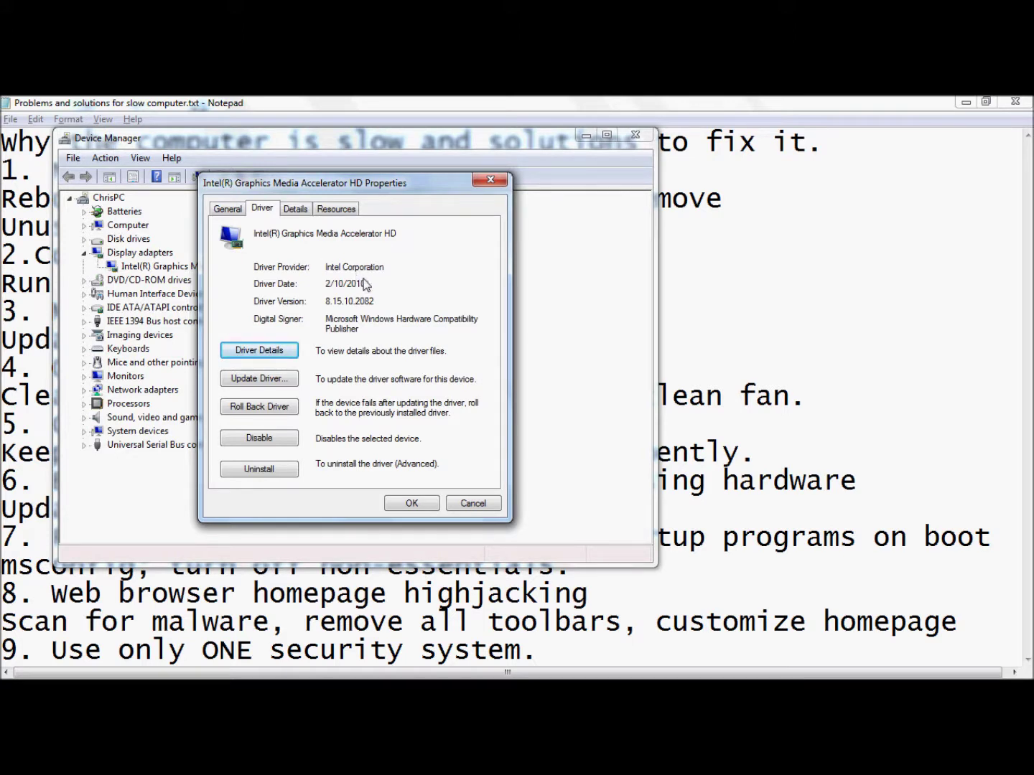
Begin a browse-this-computer driver update, cancel it, and close the properties and Device Manager
left_click(266, 382)
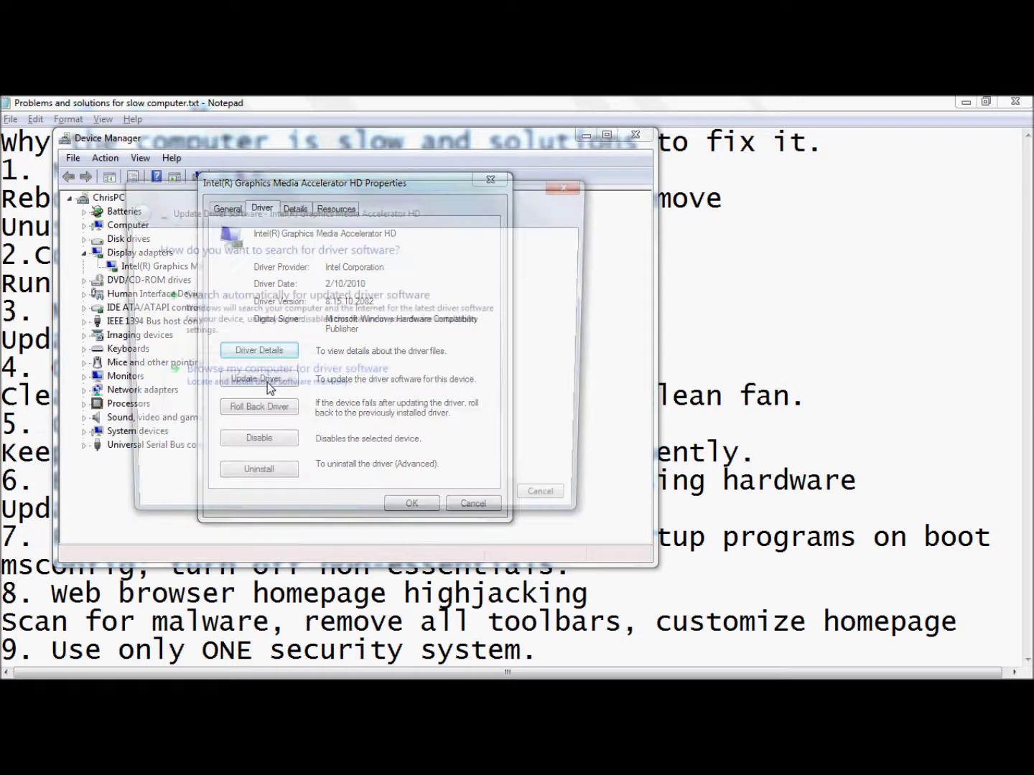
left_click(279, 384)
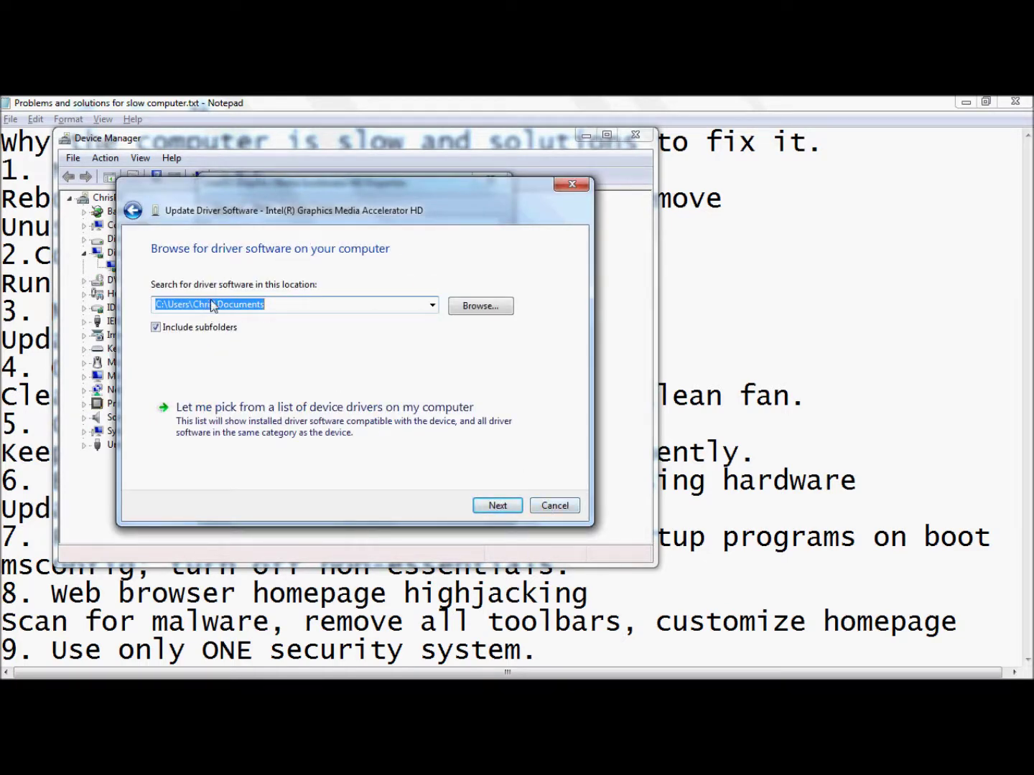
left_click(554, 507)
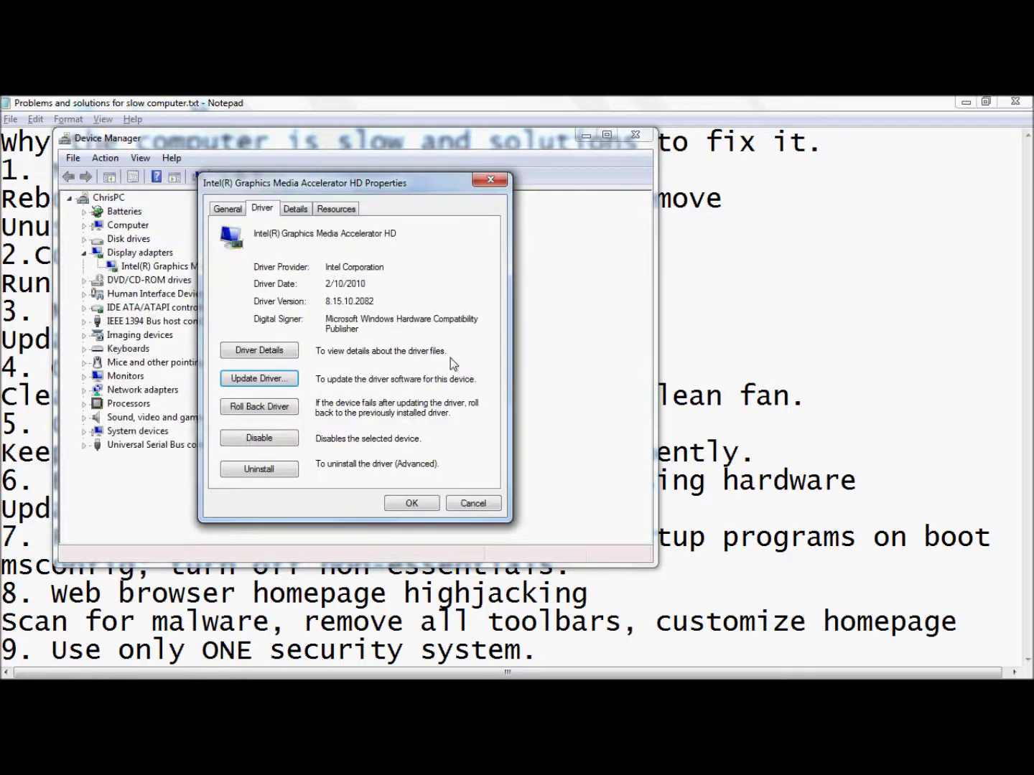
left_click(473, 503)
left_click(635, 136)
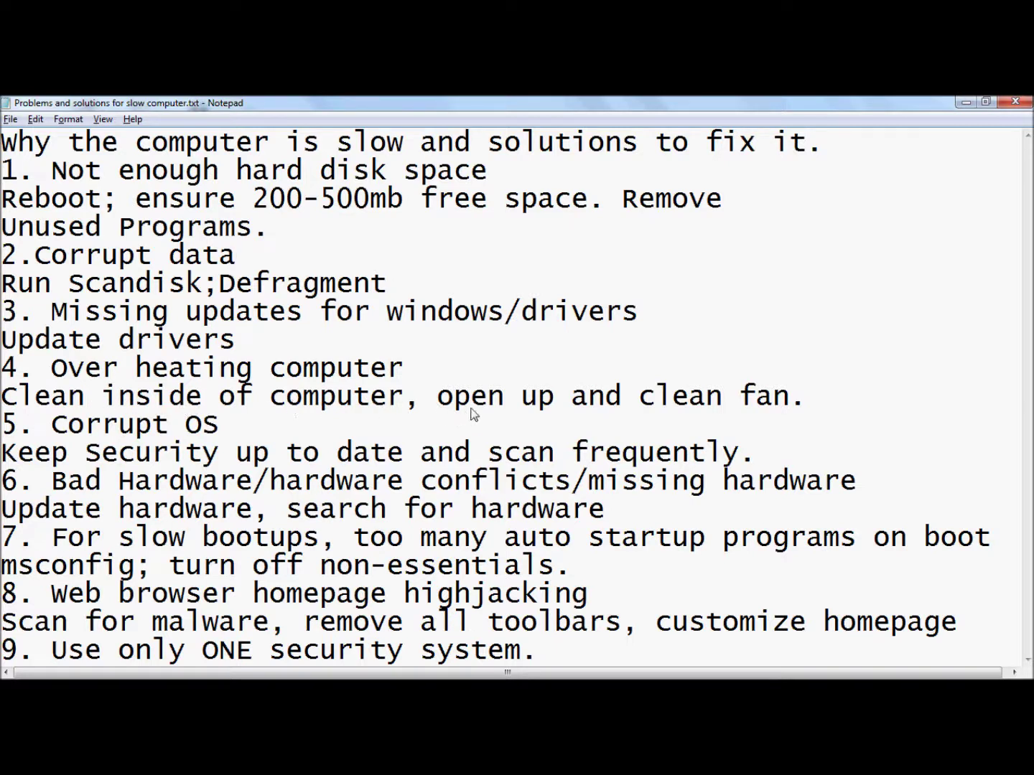
Select the item 5 lines, Corrupt OS and its advice to keep security updated and scan often
left_click_drag(790, 397, 423, 403)
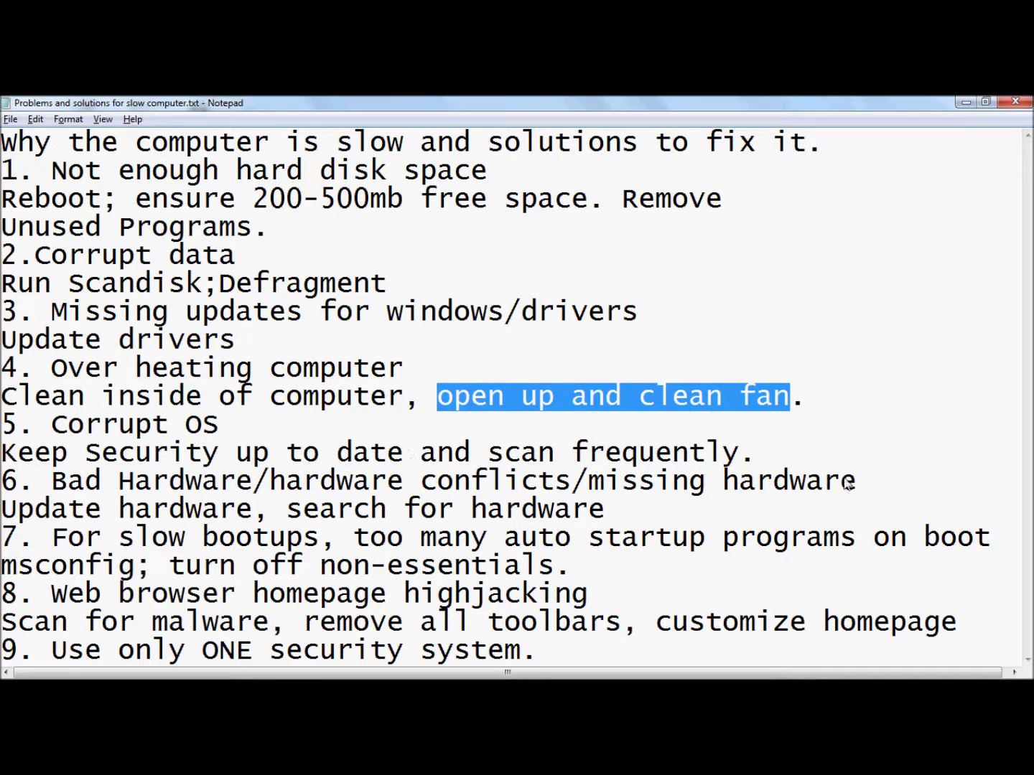
left_click_drag(789, 454, 51, 429)
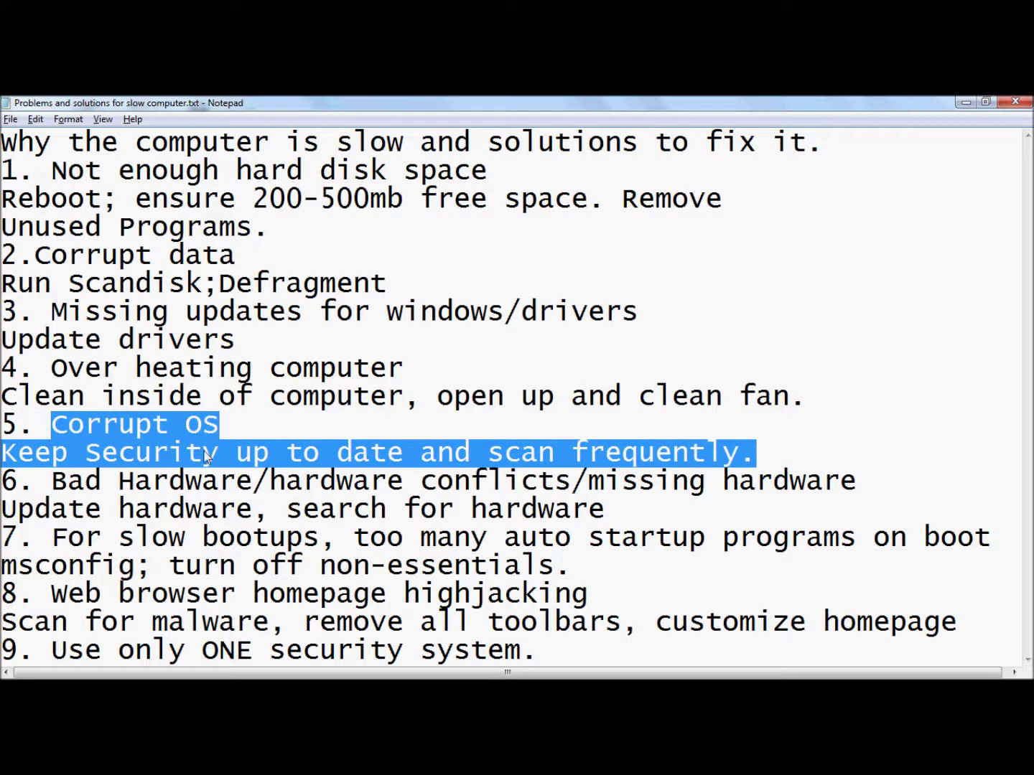
mouse_move(4, 467)
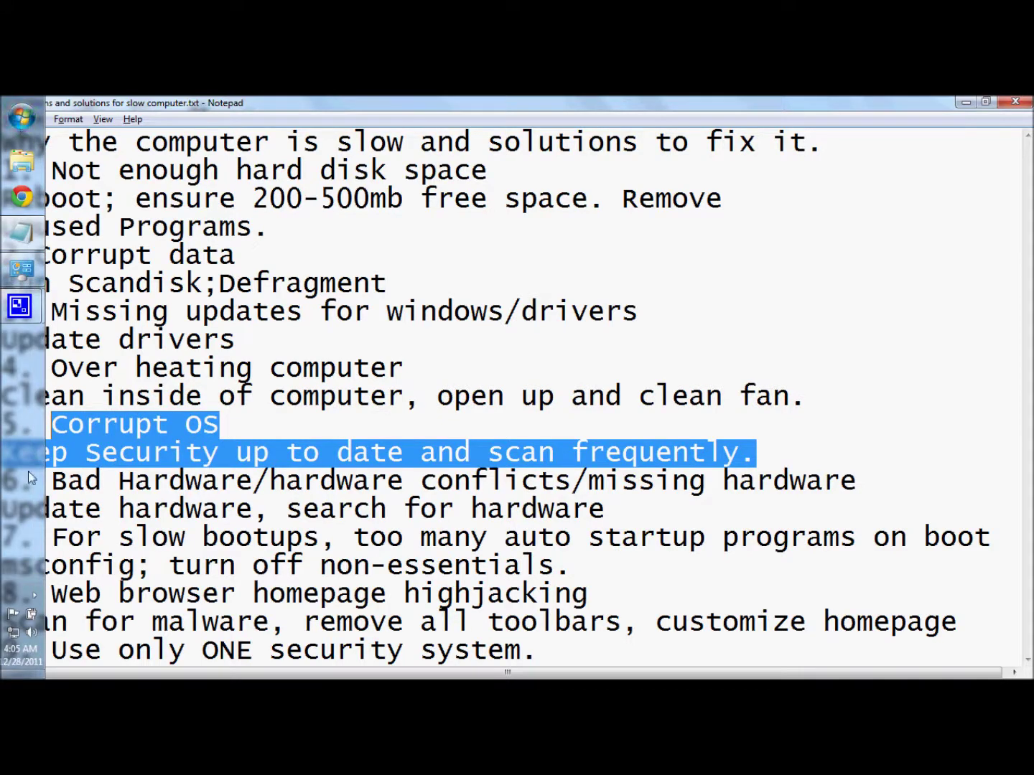
Confirm Security Essentials definitions 1.117.1773.0 are up to date, then select tip 6 on bad hardware
left_click(34, 596)
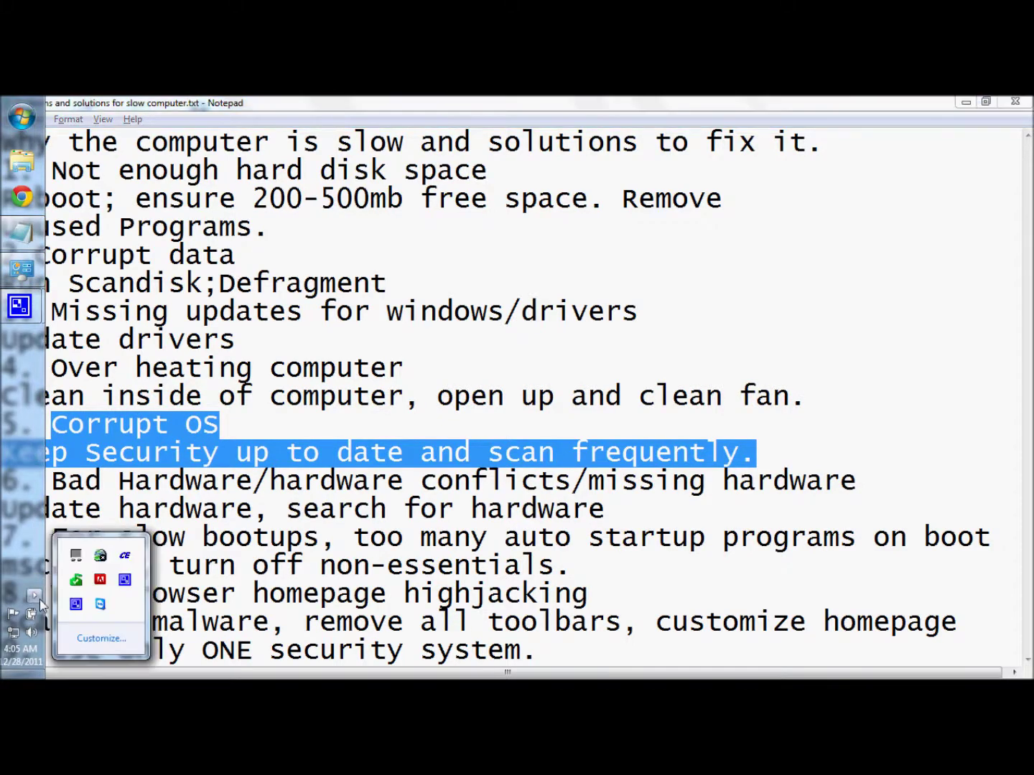
right_click(76, 580)
left_click(122, 589)
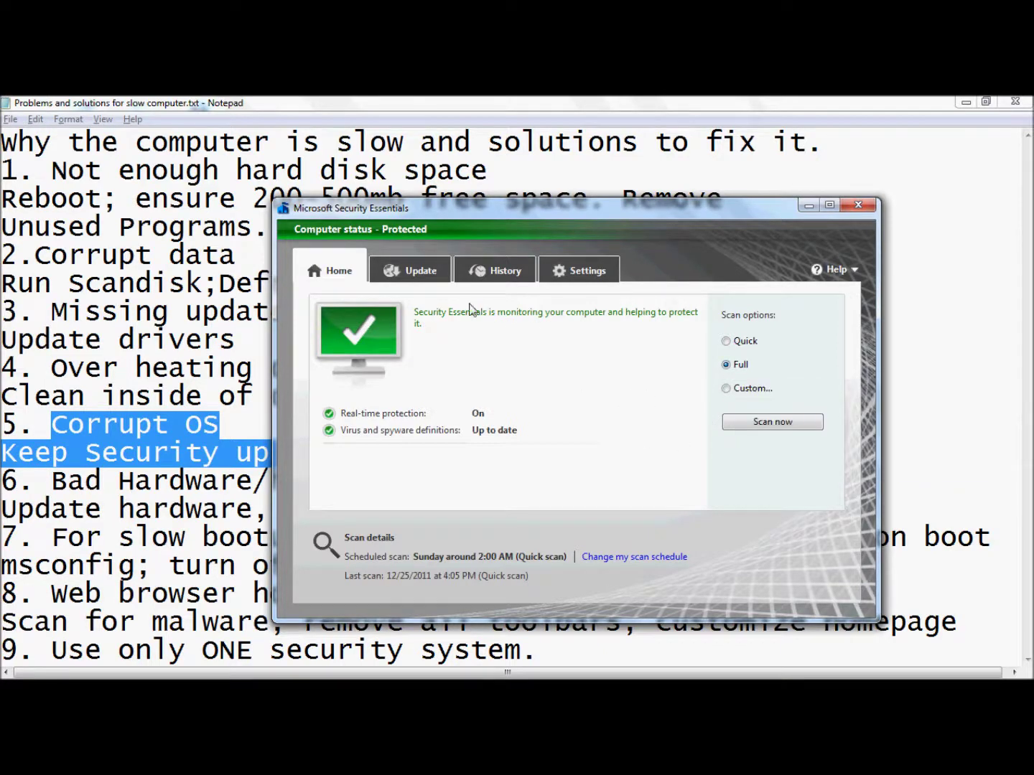
left_click(417, 271)
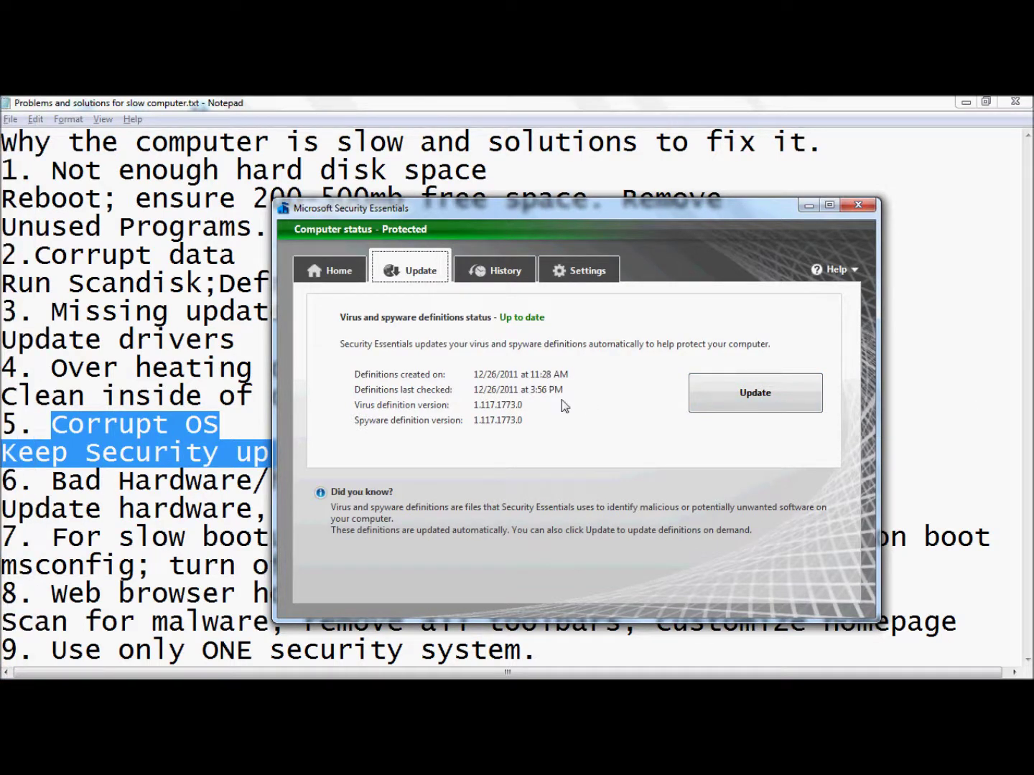
left_click(857, 205)
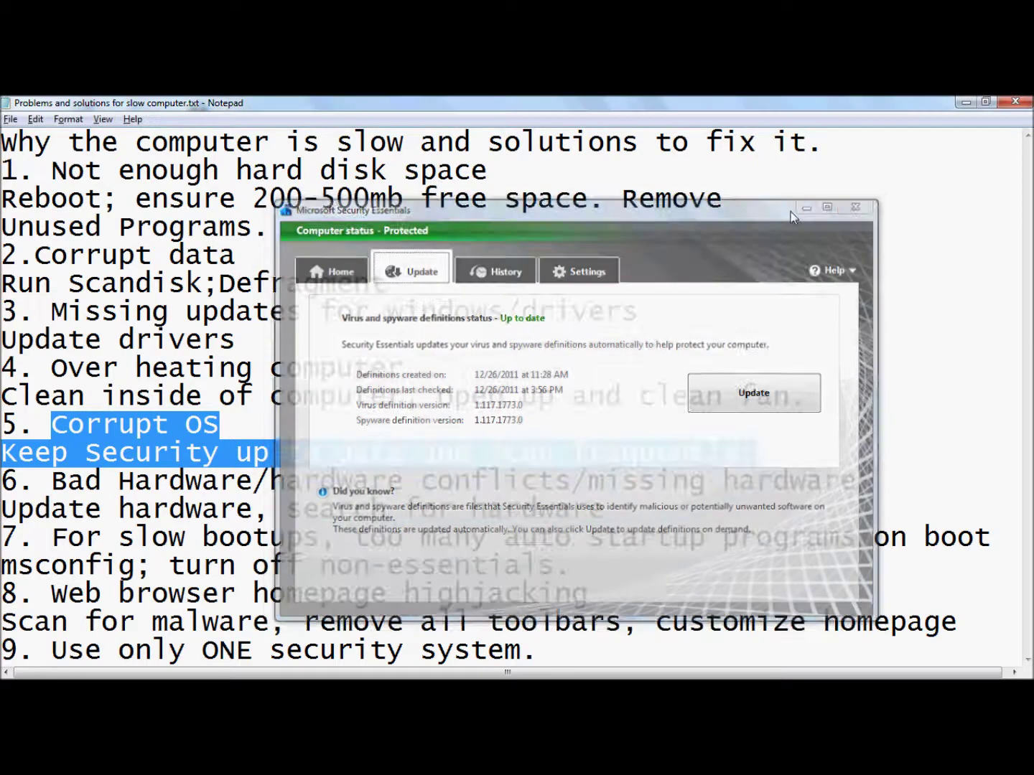
left_click_drag(606, 511, 56, 494)
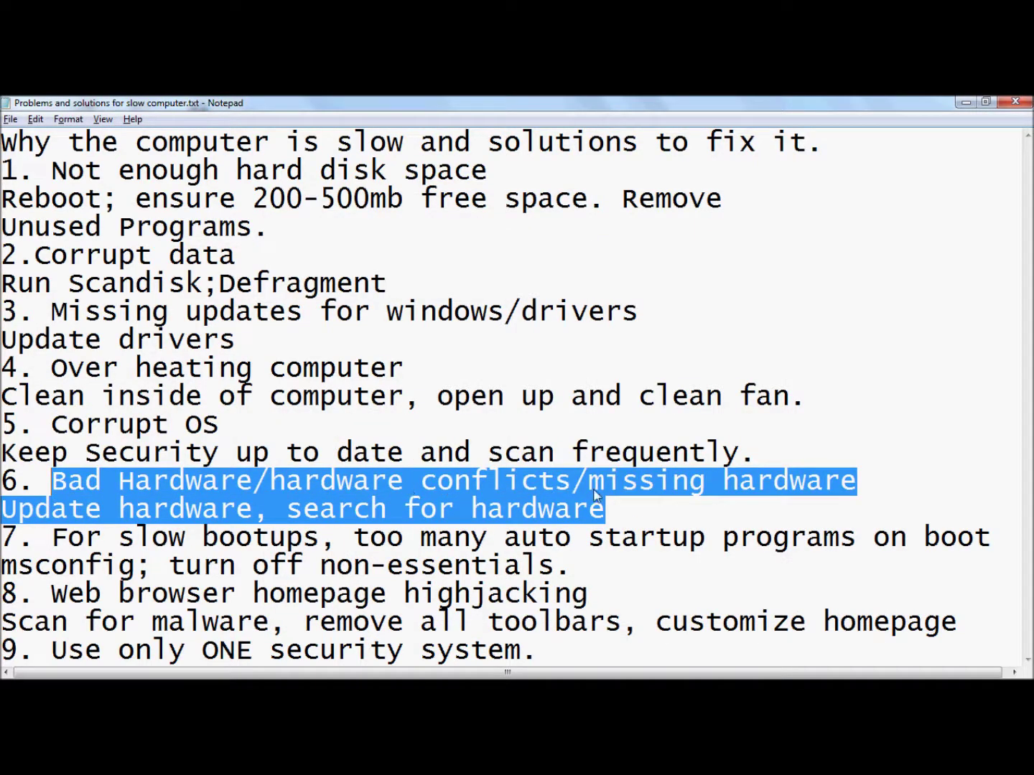
Open the installed programs list and close it again
mouse_move(3, 283)
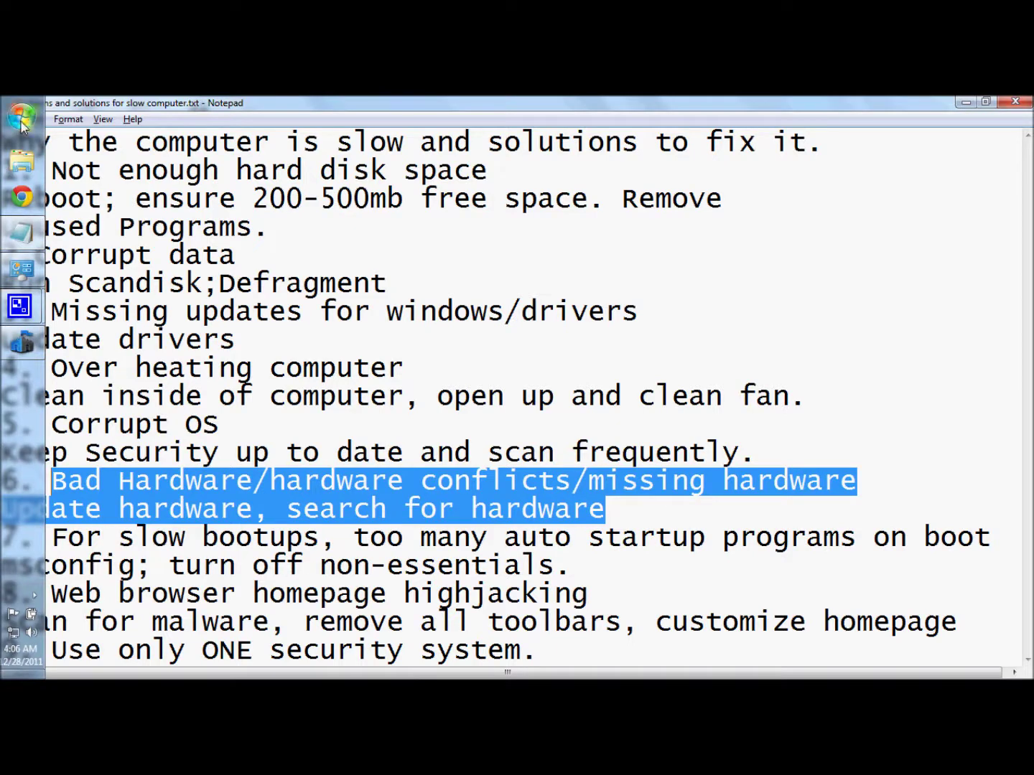
left_click(27, 282)
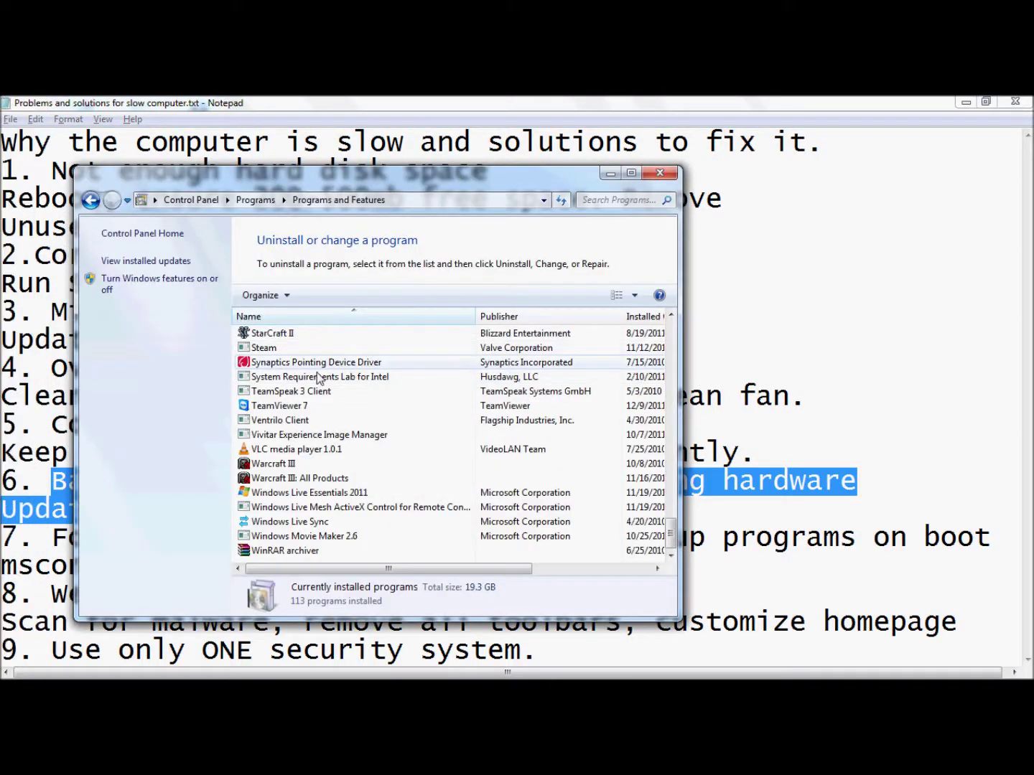
left_click(659, 173)
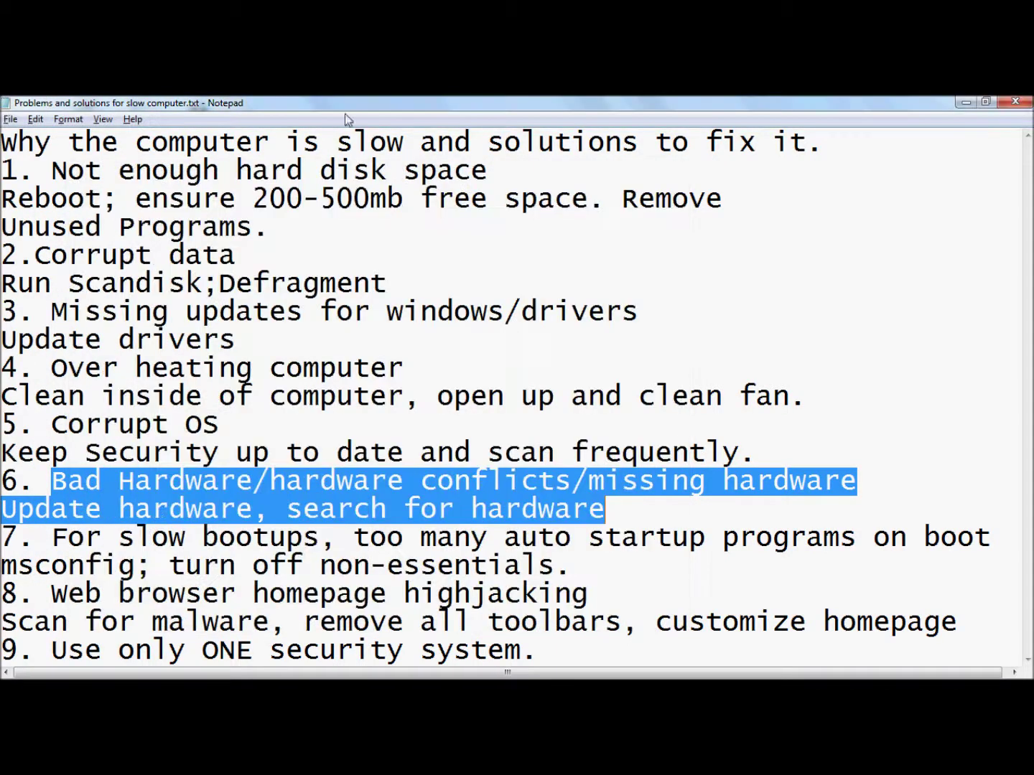
Open Device Manager from Control Panel and expand Sound, video and game controllers
left_click(22, 115)
left_click(255, 372)
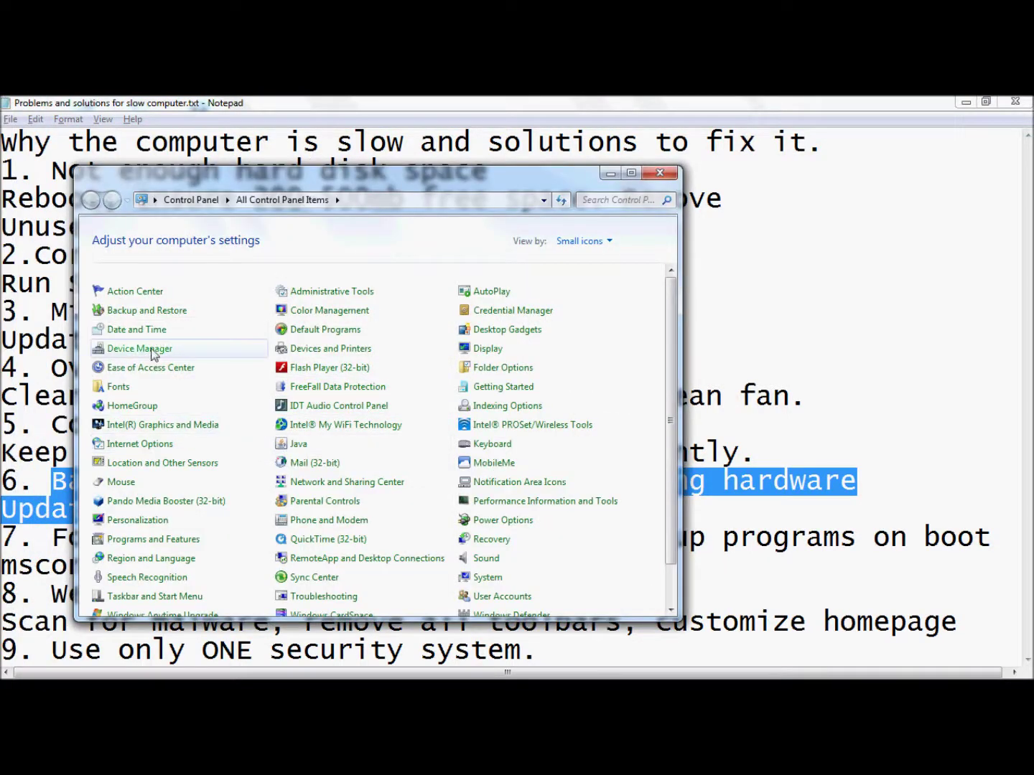
left_click(138, 349)
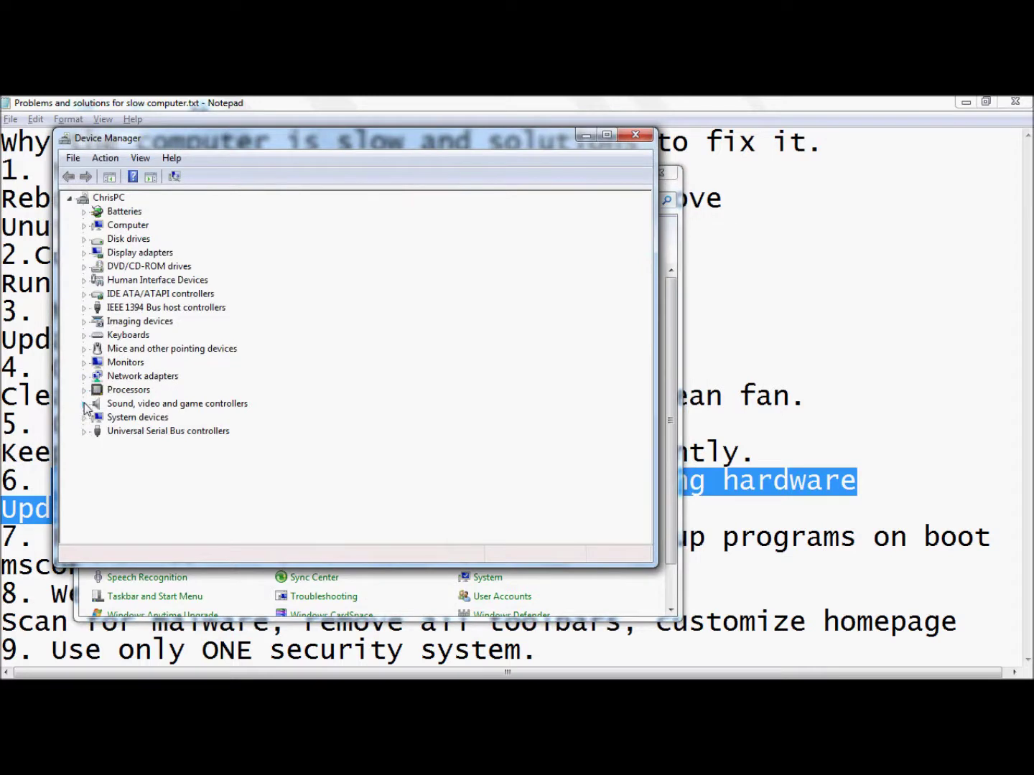
left_click(84, 403)
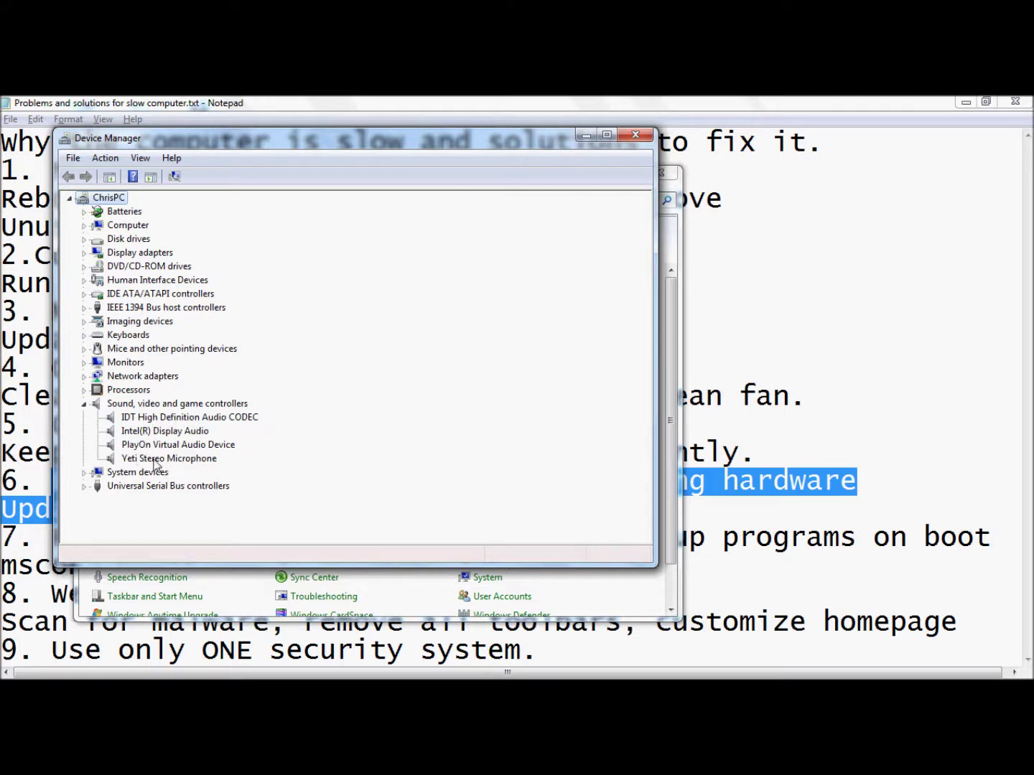
Inspect the IDT High Definition Audio CODEC's actions without changes, then close Device Manager
right_click(156, 419)
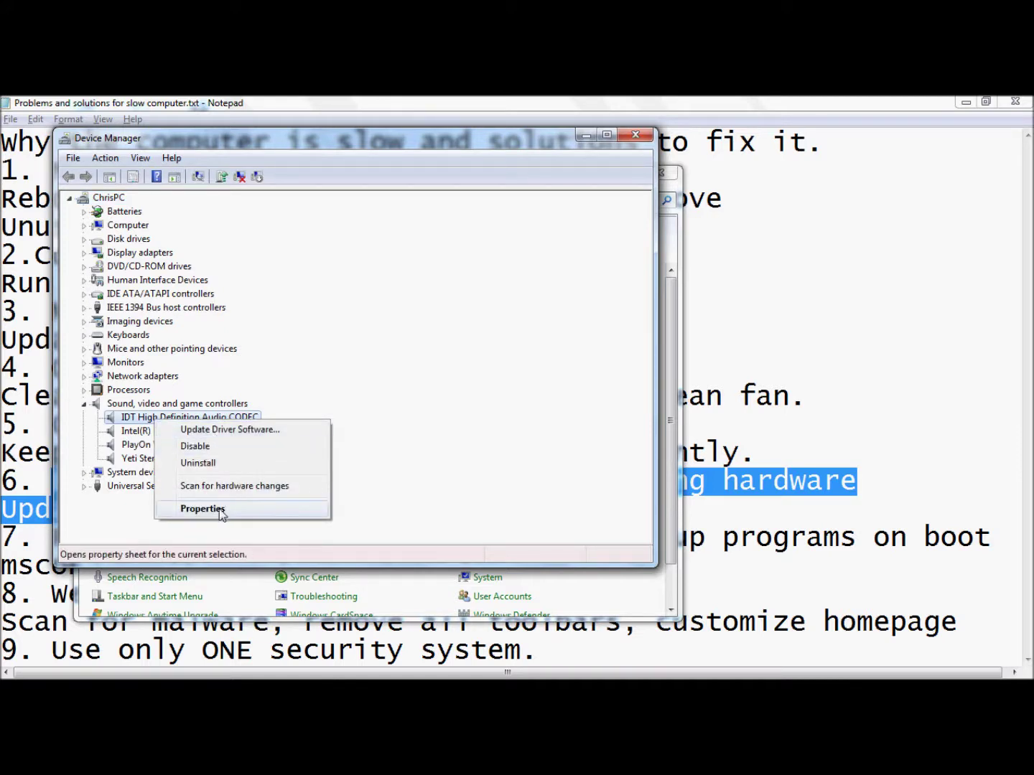
left_click(399, 468)
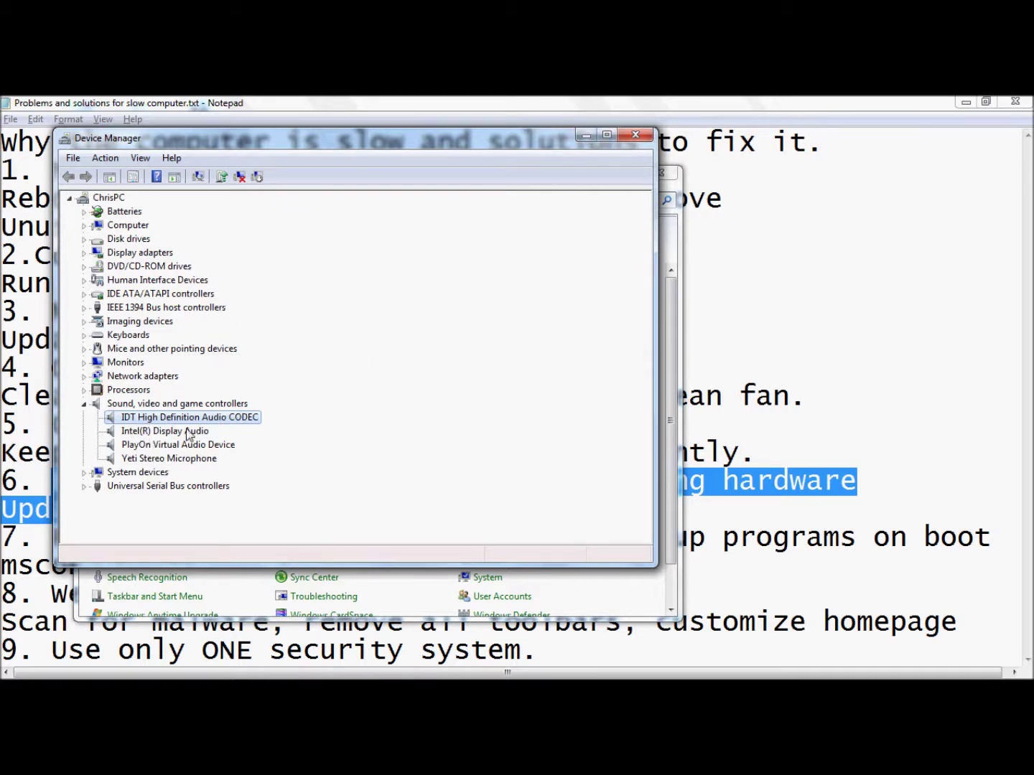
left_click(636, 136)
Close Control Panel, launch msconfig, browse the Startup items, and cancel without changes
left_click(664, 172)
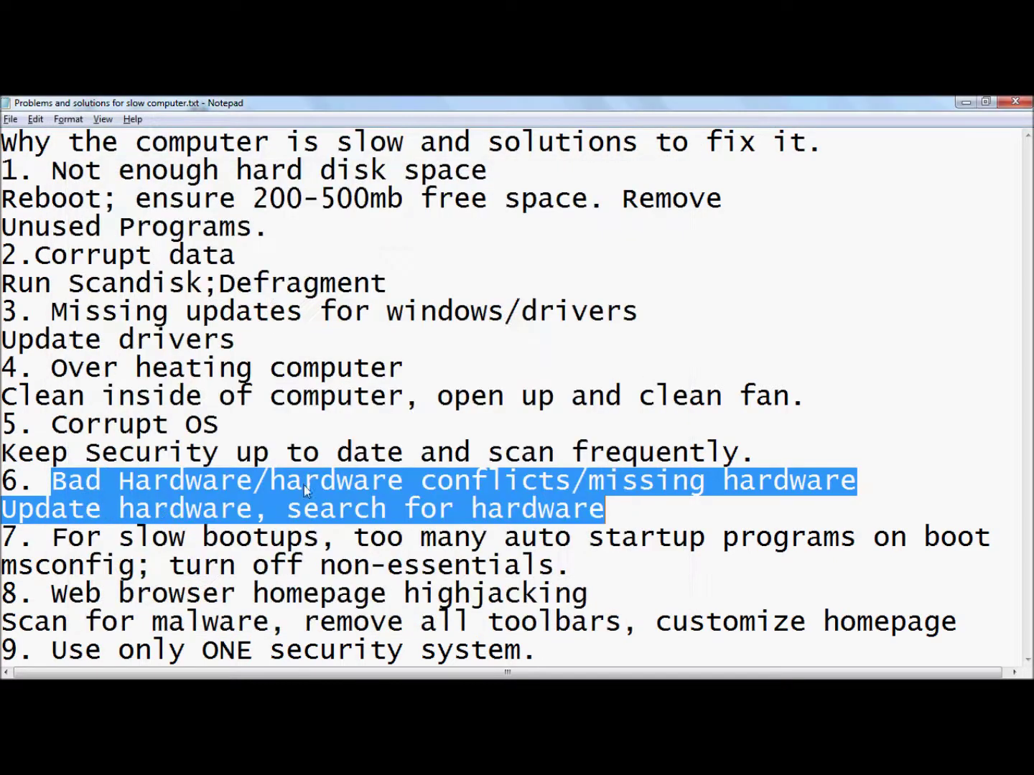
left_click(469, 546)
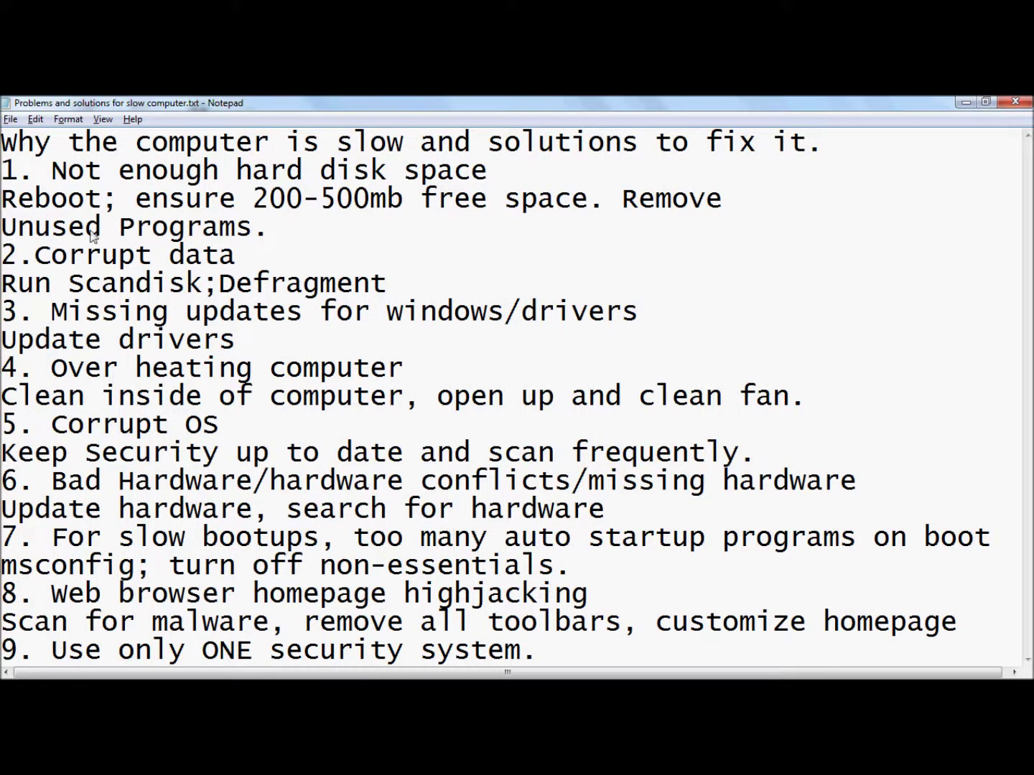
left_click(14, 116)
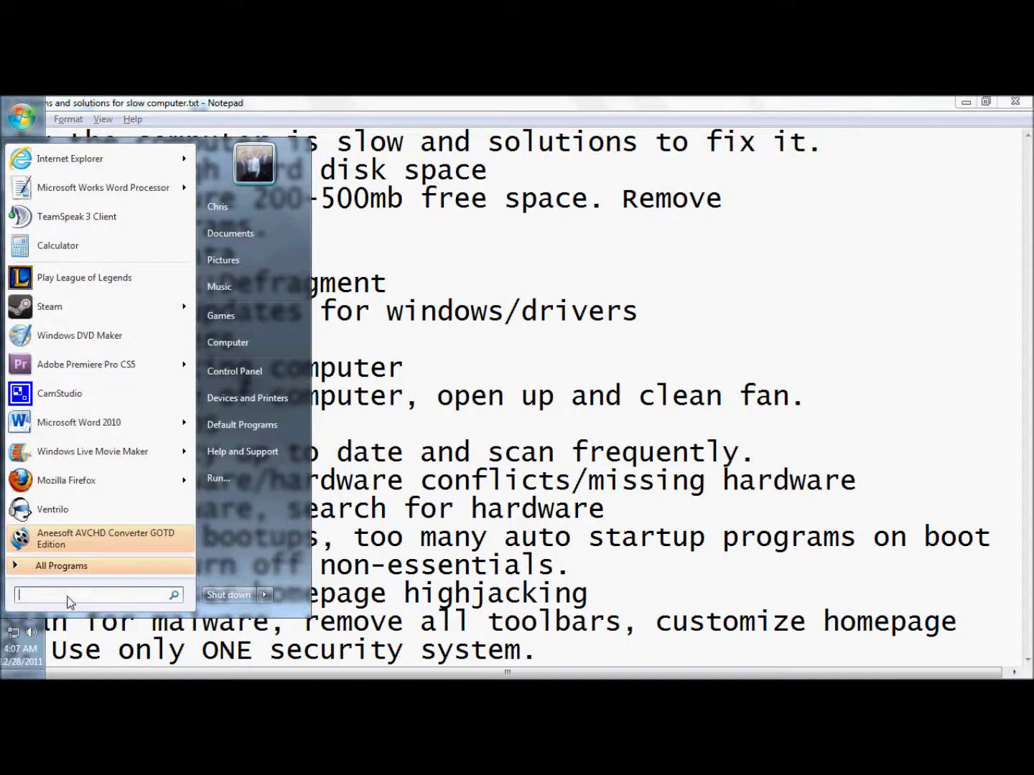
type("msconfig")
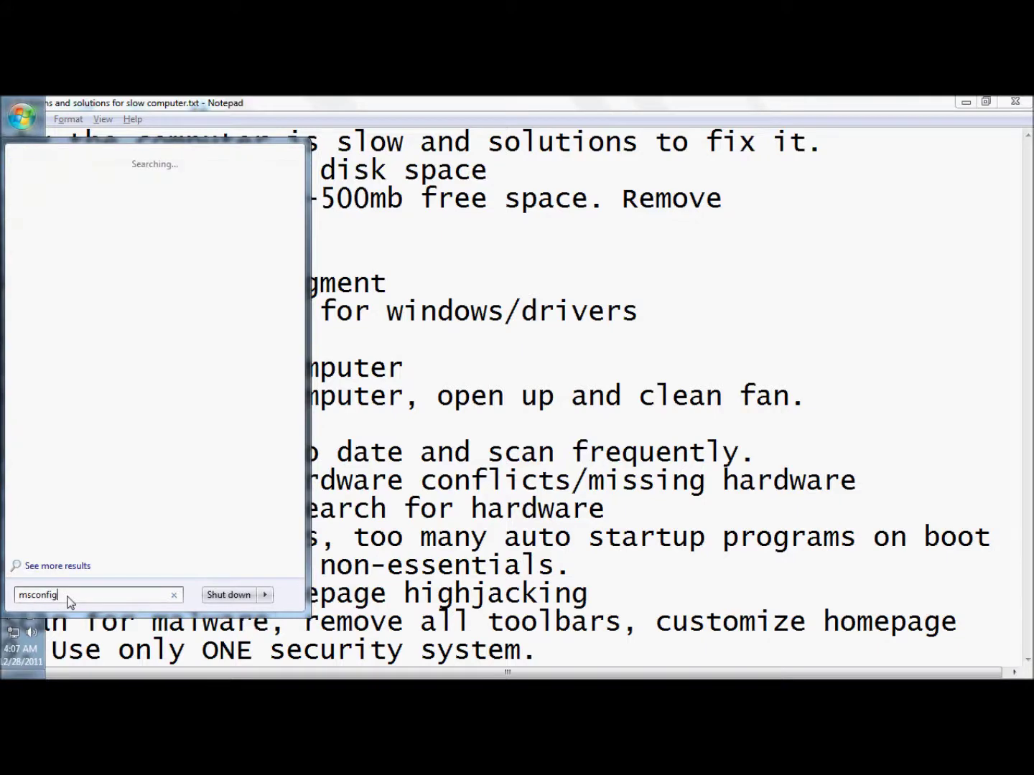
key("Return")
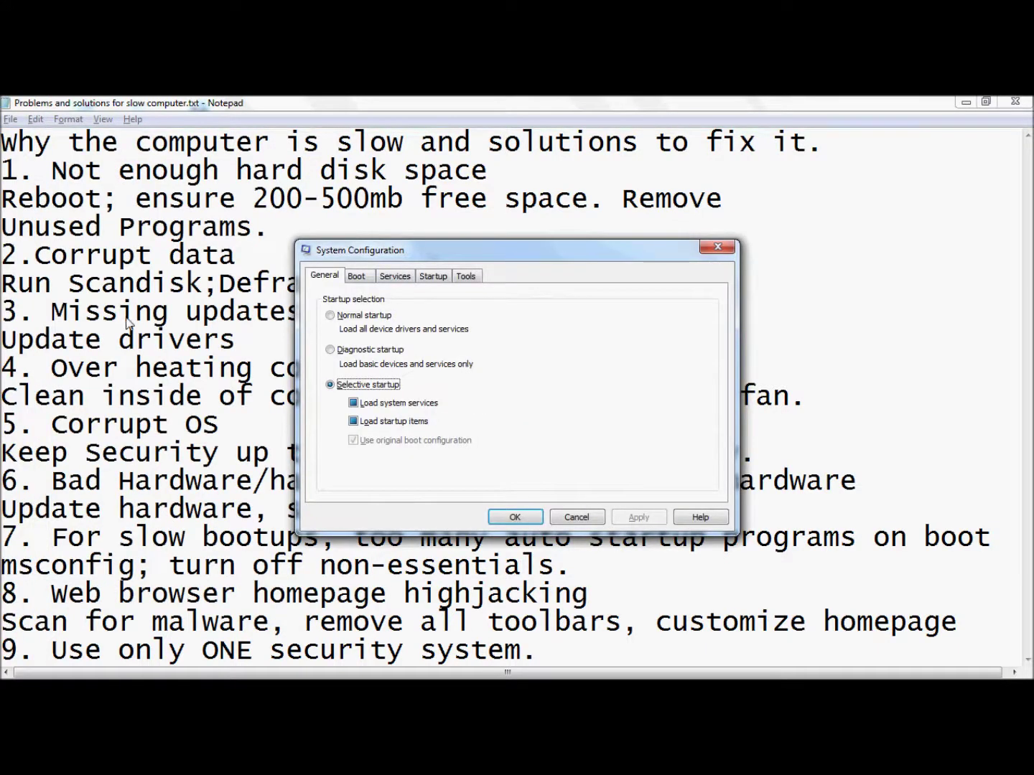
left_click(22, 114)
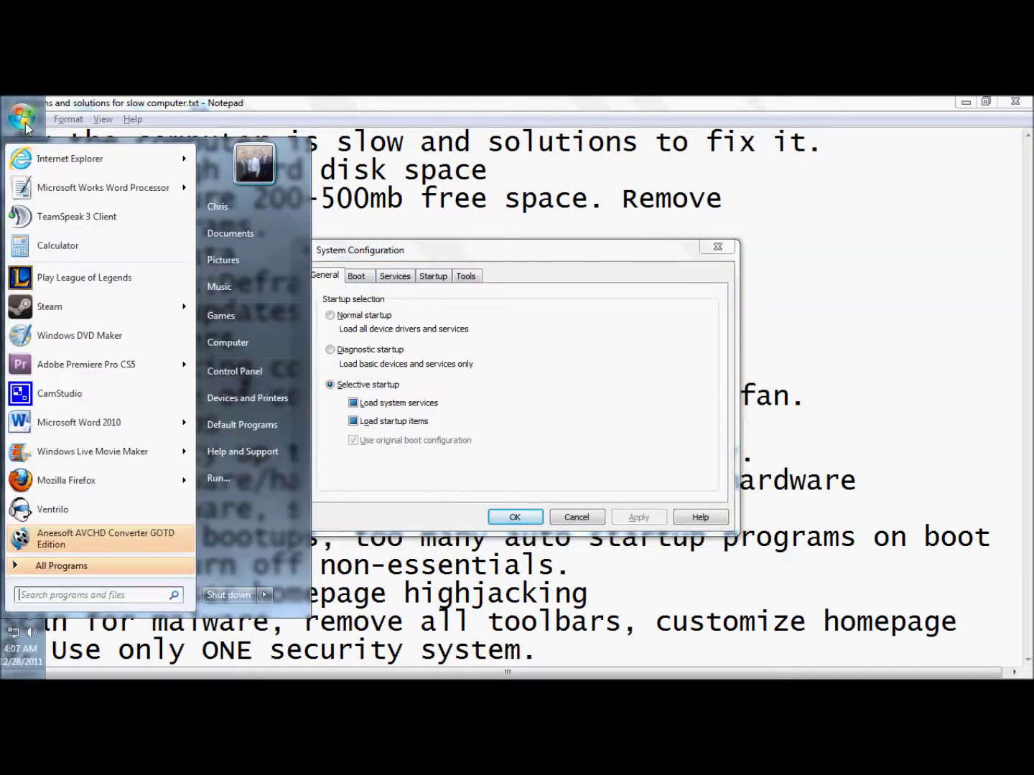
left_click(686, 348)
left_click(434, 275)
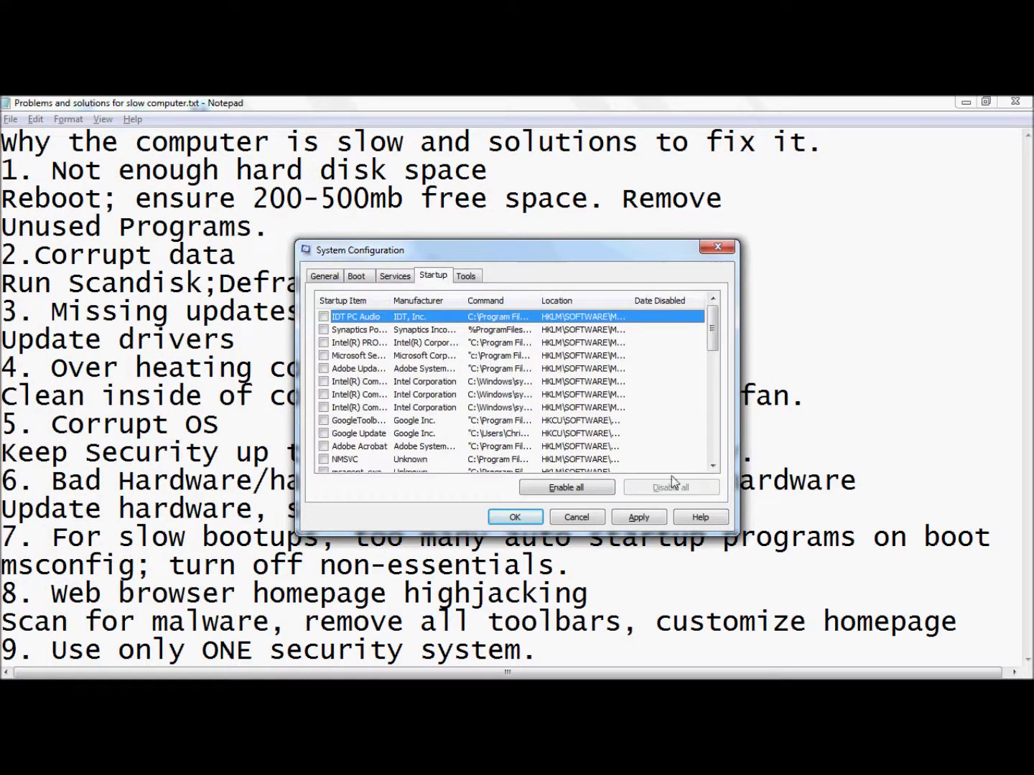
mouse_move(712, 330)
left_mouse_down()
mouse_move(726, 463)
mouse_move(712, 316)
left_mouse_up()
scroll(358, 334, "down", 3)
scroll(357, 334, "up", 3)
left_click_drag(713, 325, 714, 434)
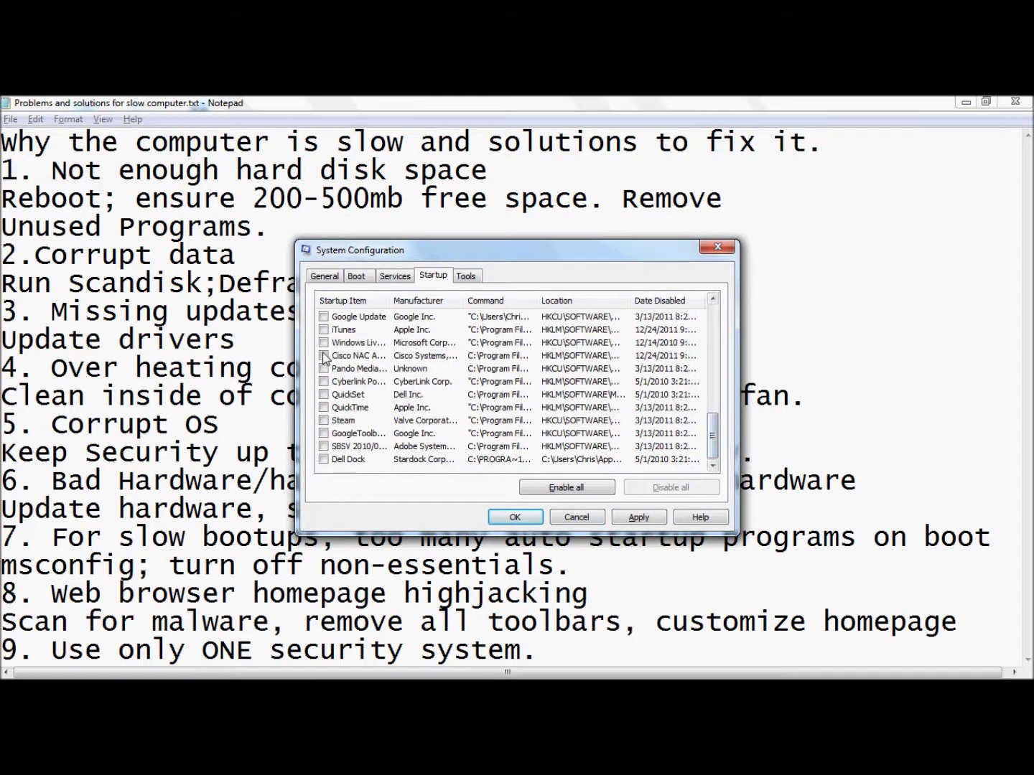
scroll(338, 353, "up", 6)
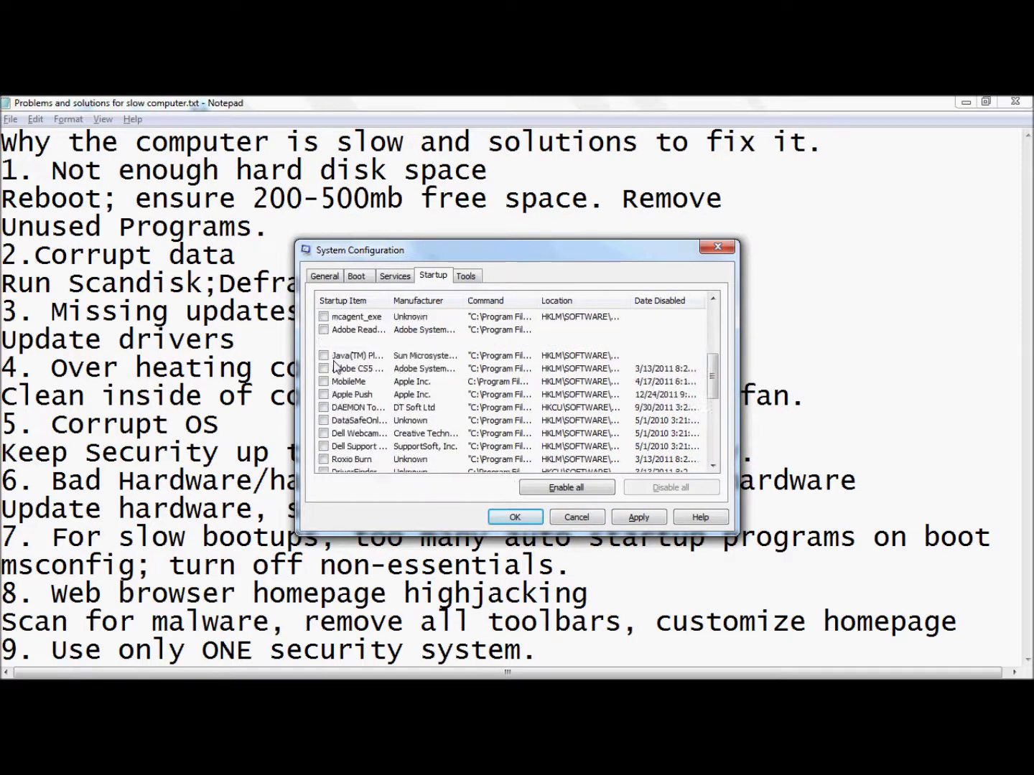
scroll(334, 358, "down", 6)
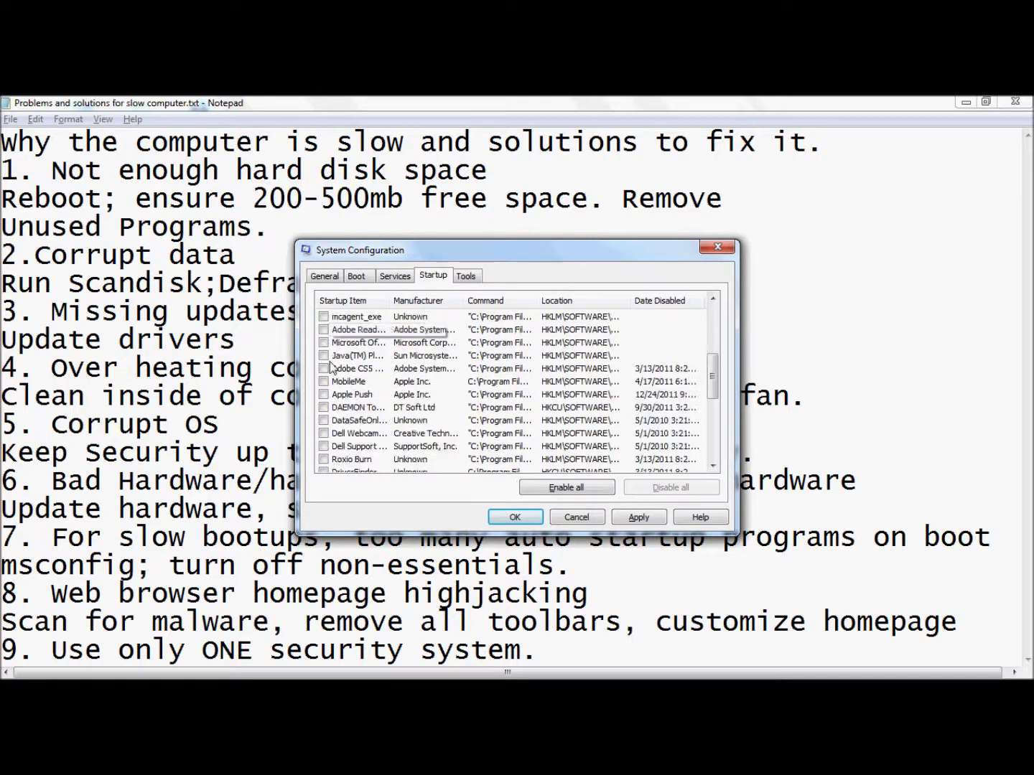
scroll(324, 380, "up", 6)
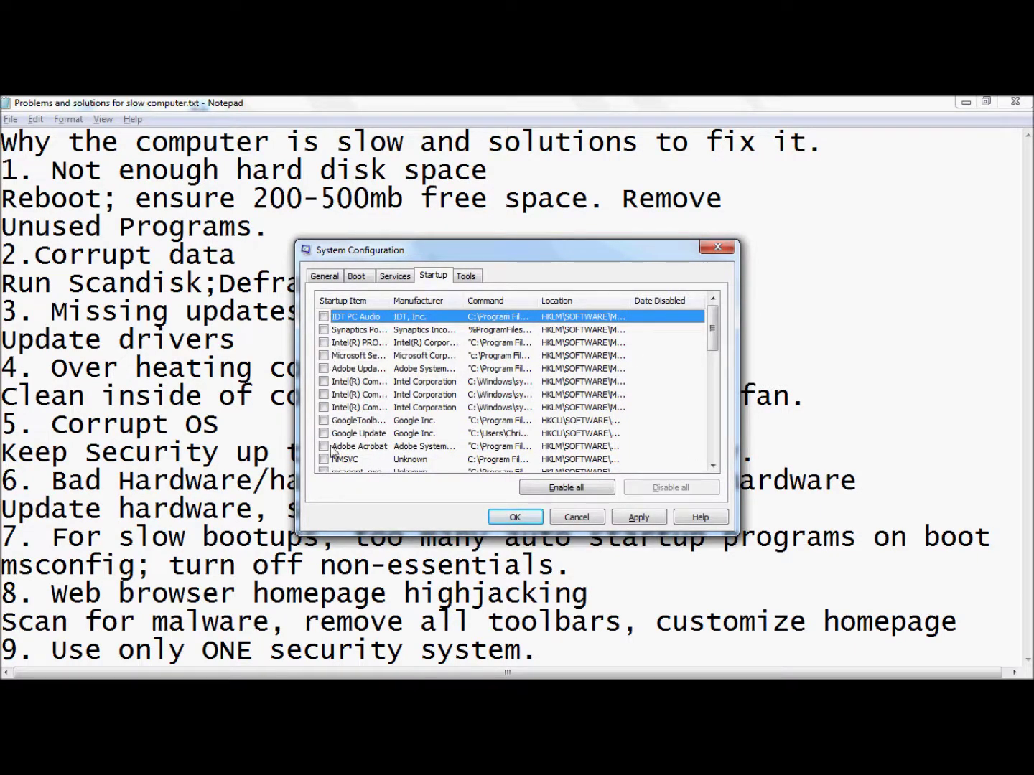
left_click(552, 517)
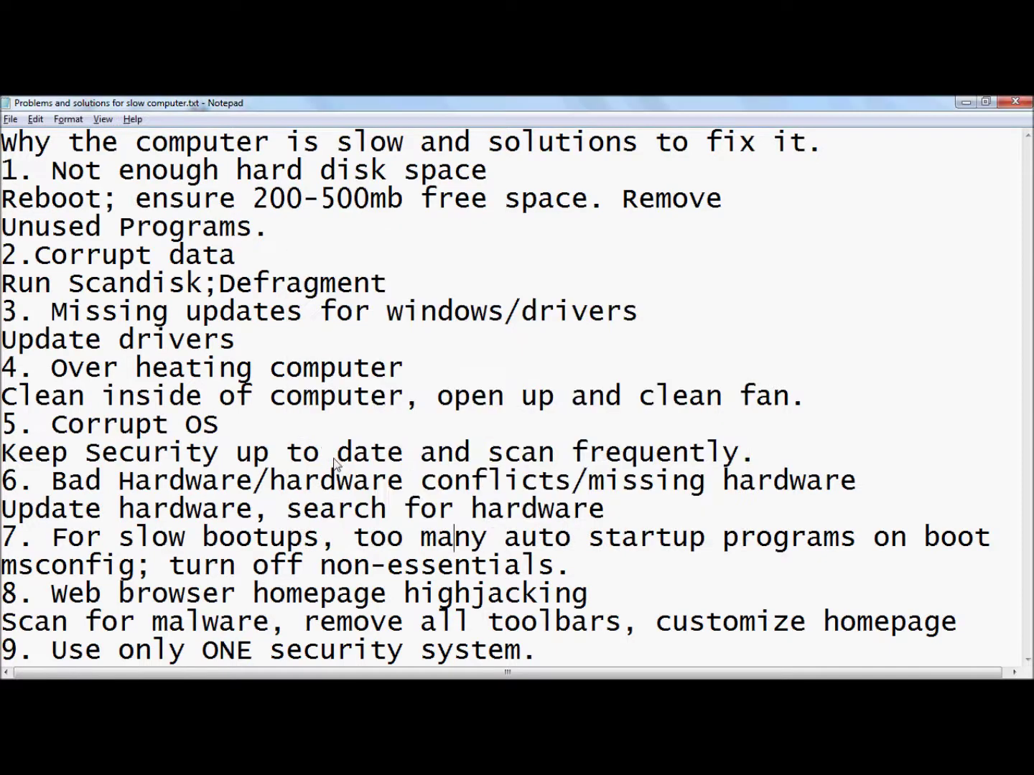
Relaunch msconfig, scroll through the Startup list again, and cancel without applying changes
mouse_move(18, 399)
left_click(22, 117)
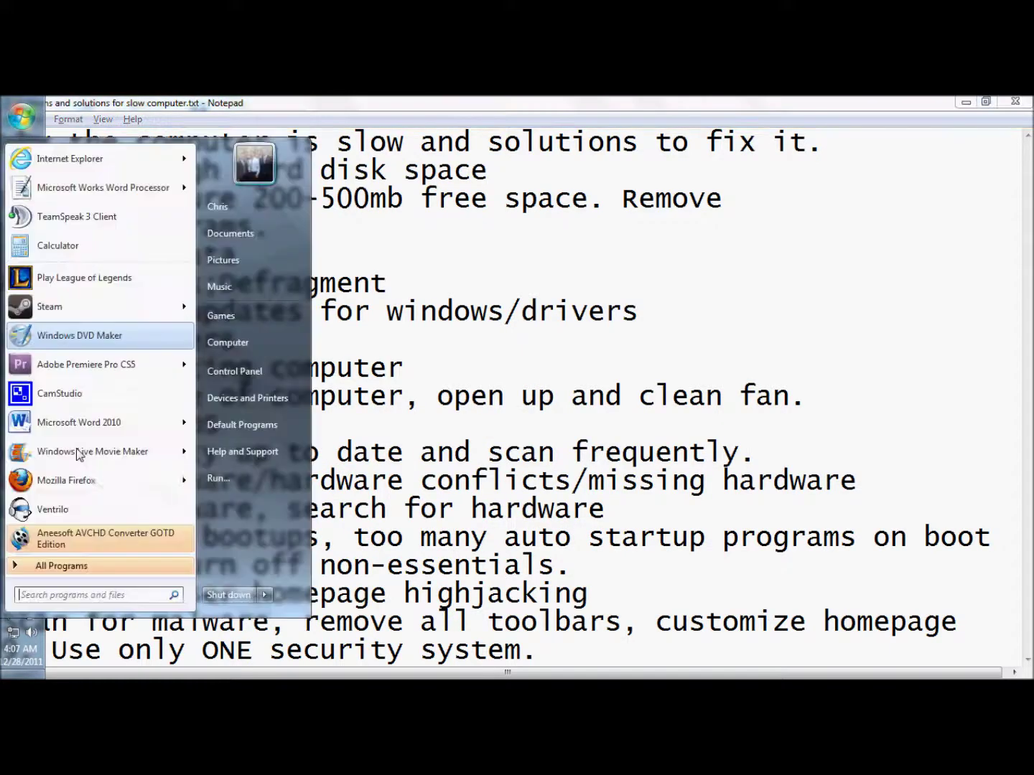
left_click(64, 593)
type("msconfig")
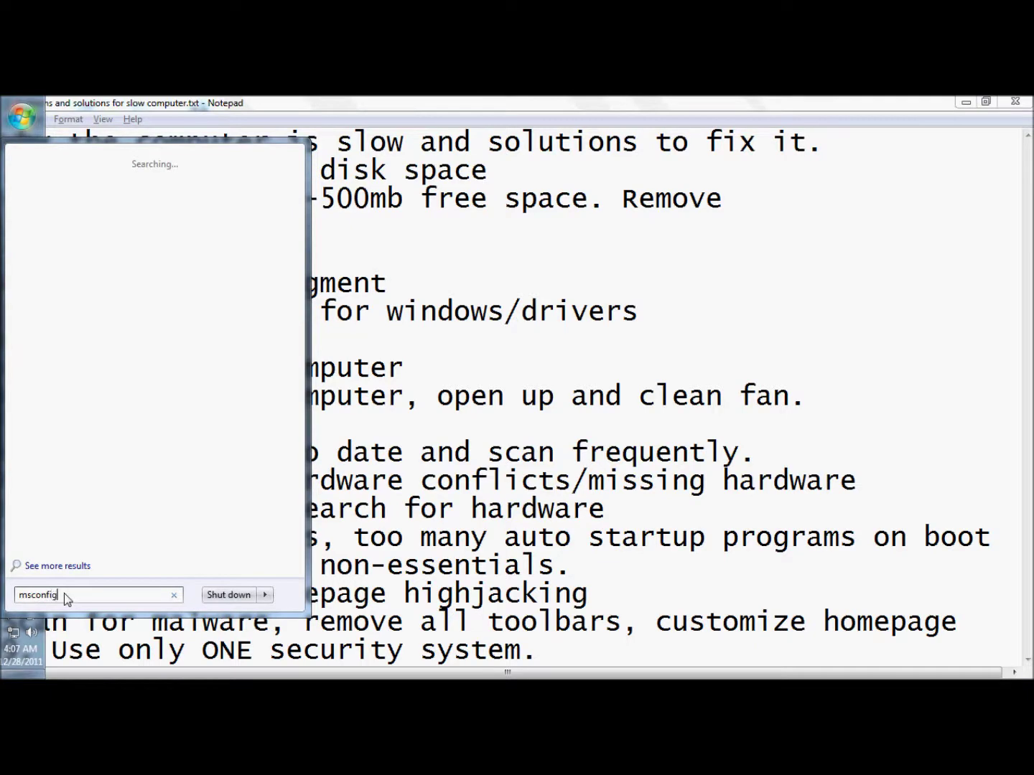
key("Return")
left_click(433, 275)
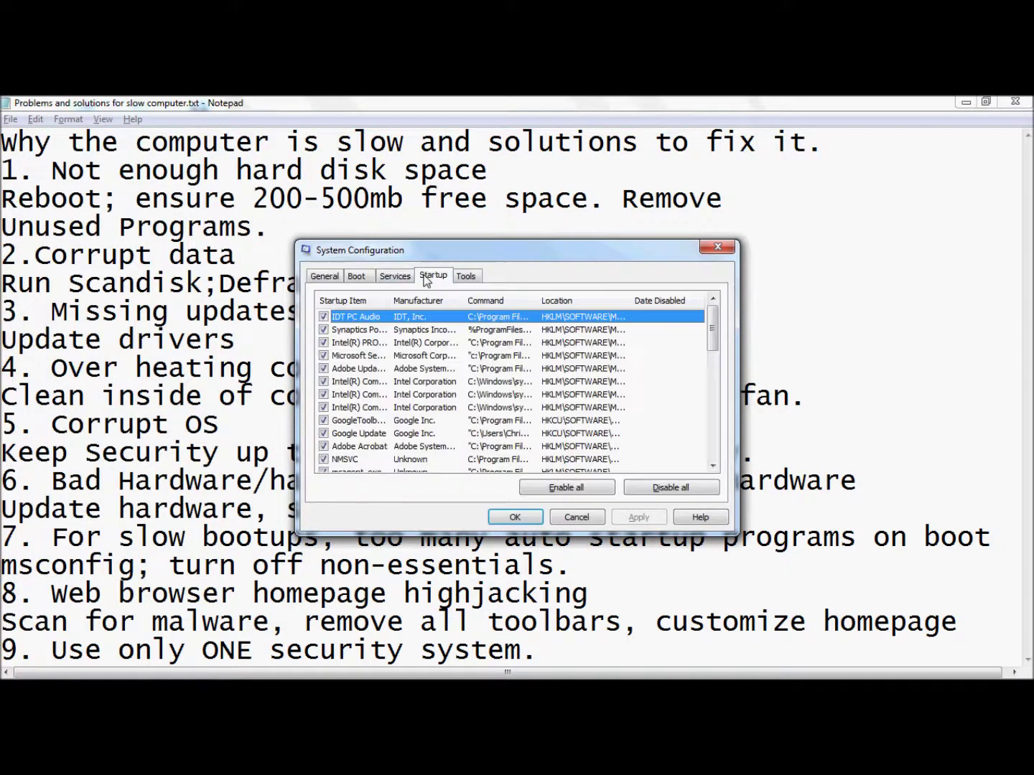
scroll(396, 367, "down", 2)
scroll(345, 431, "down", 3)
scroll(352, 424, "down", 3)
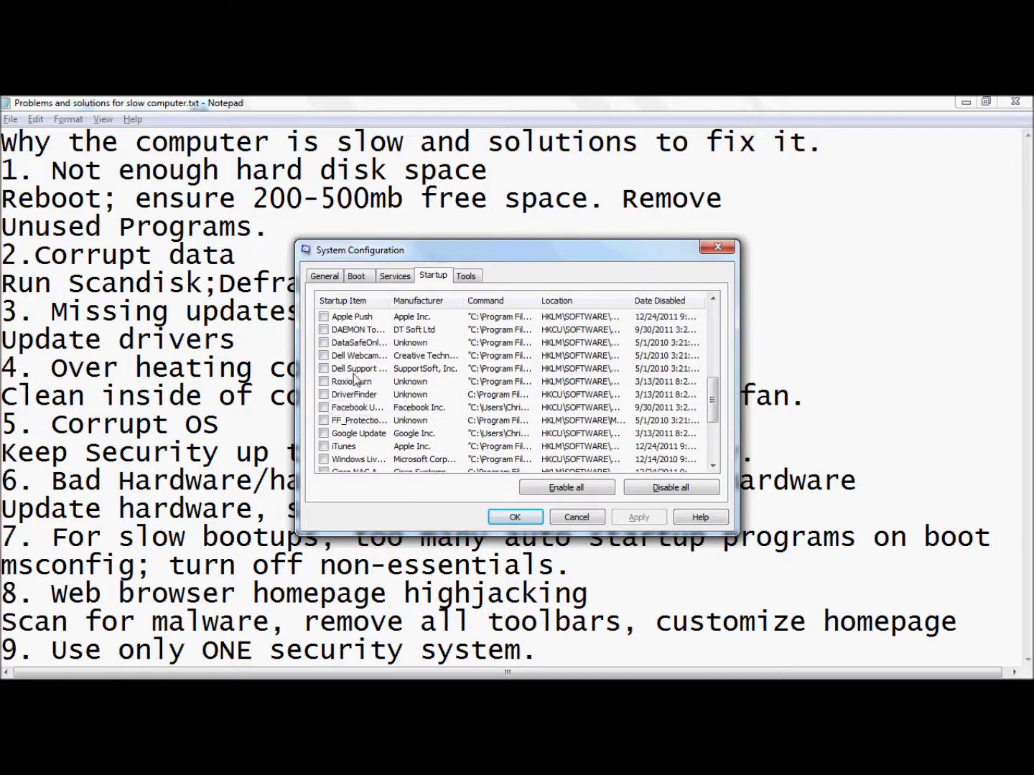
scroll(348, 412, "up", 3)
scroll(343, 402, "down", 4)
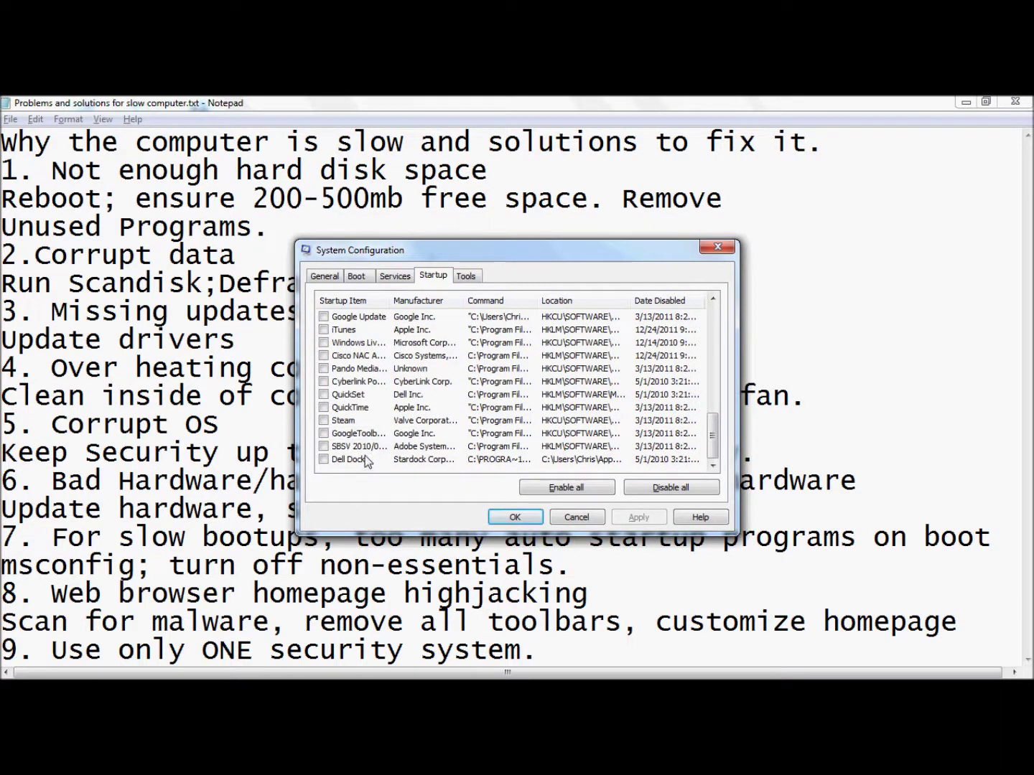
scroll(363, 449, "up", 5)
scroll(380, 431, "down", 2)
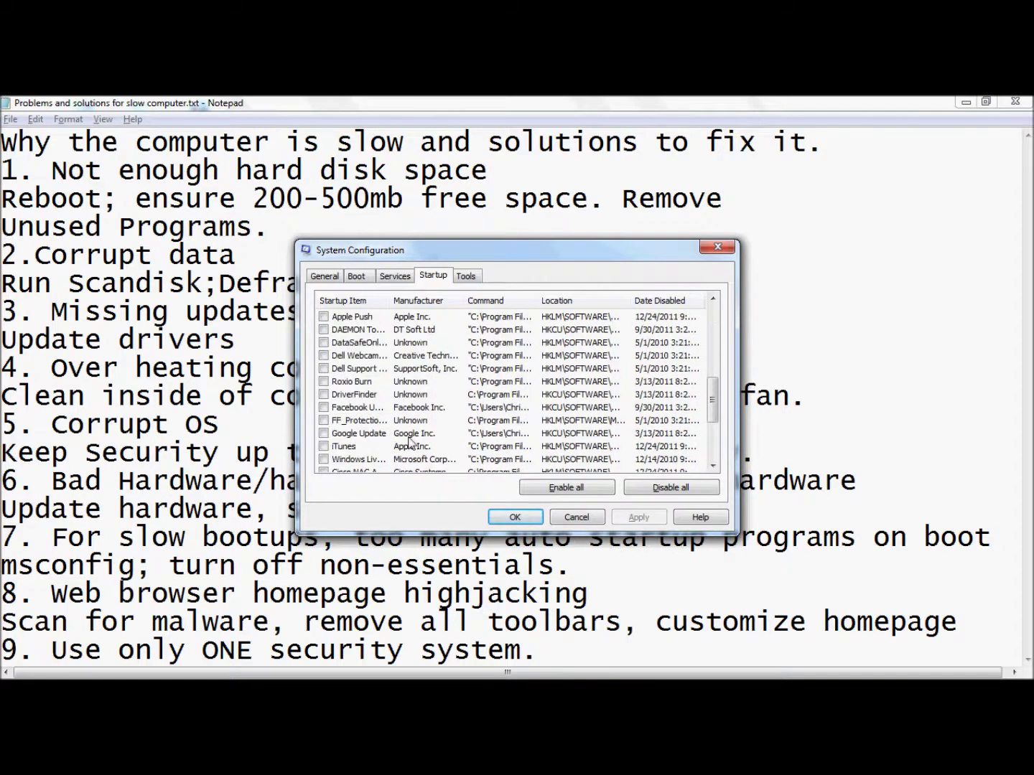
scroll(430, 449, "down", 2)
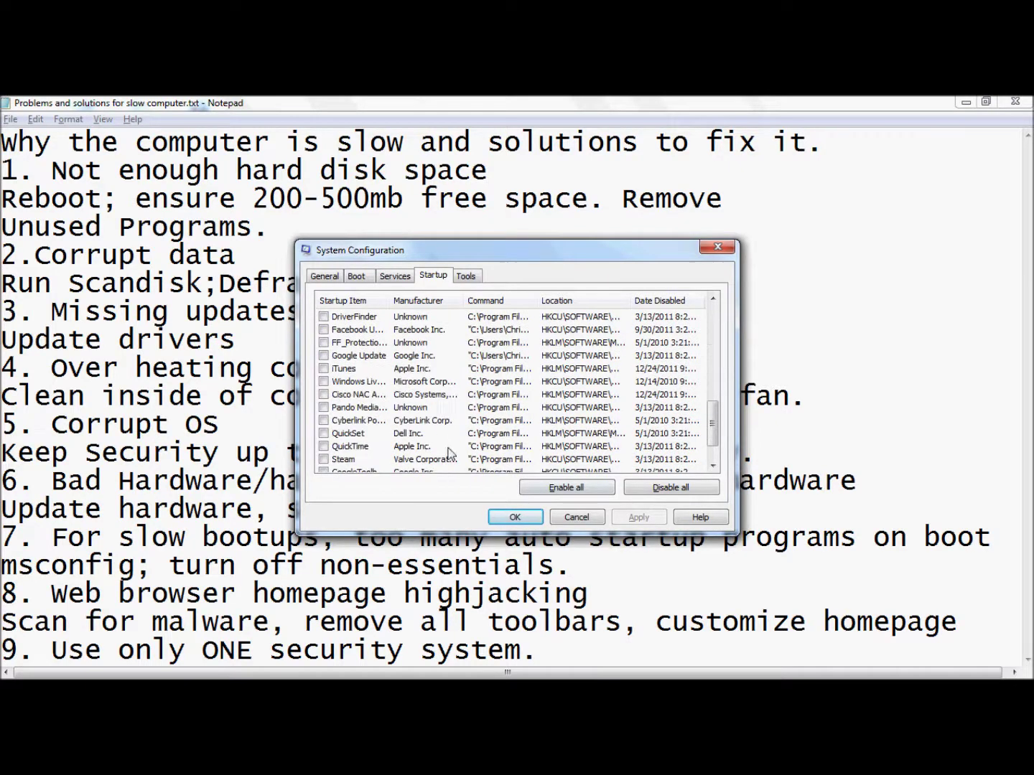
left_click(578, 518)
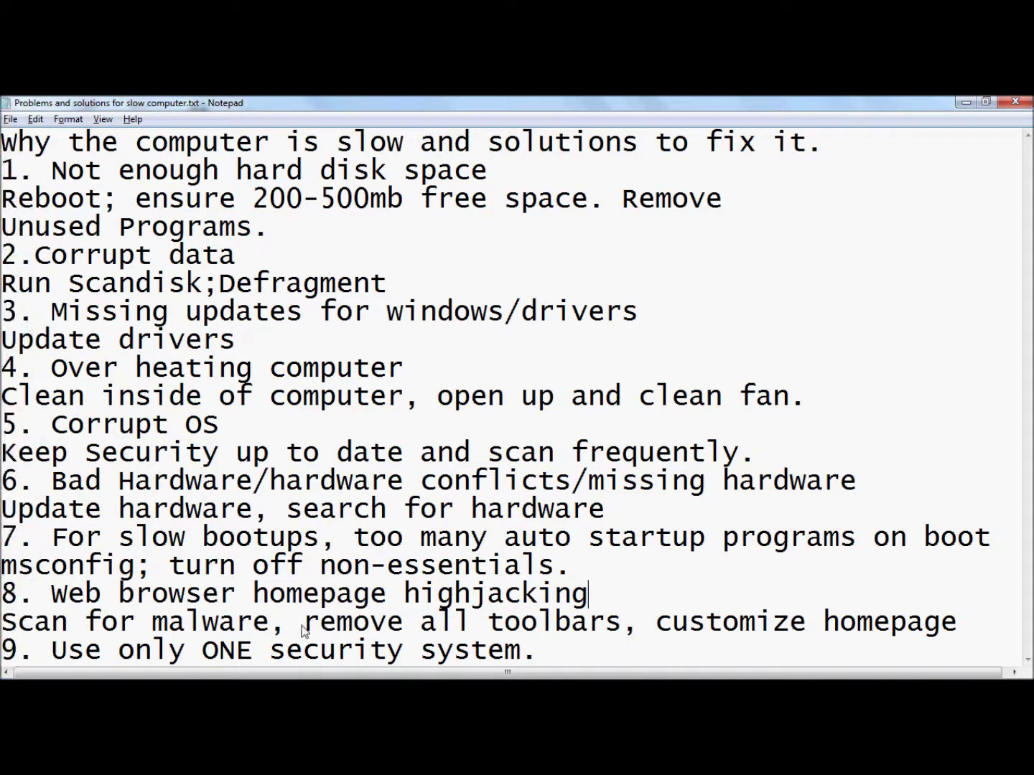
Select 'remove all toolbars' on item 8's 'Scan for malware' line
left_click_drag(303, 629, 598, 634)
Open Chrome, then open Control Panel from Computer and switch it to Category view
left_click(20, 197)
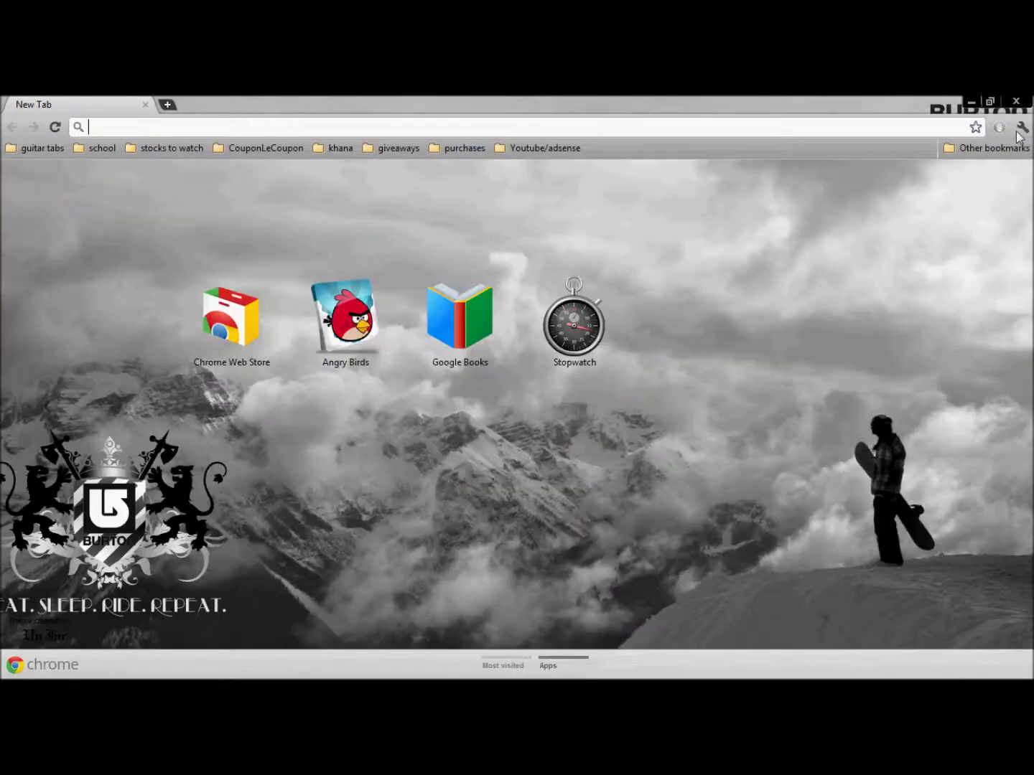
mouse_move(12, 117)
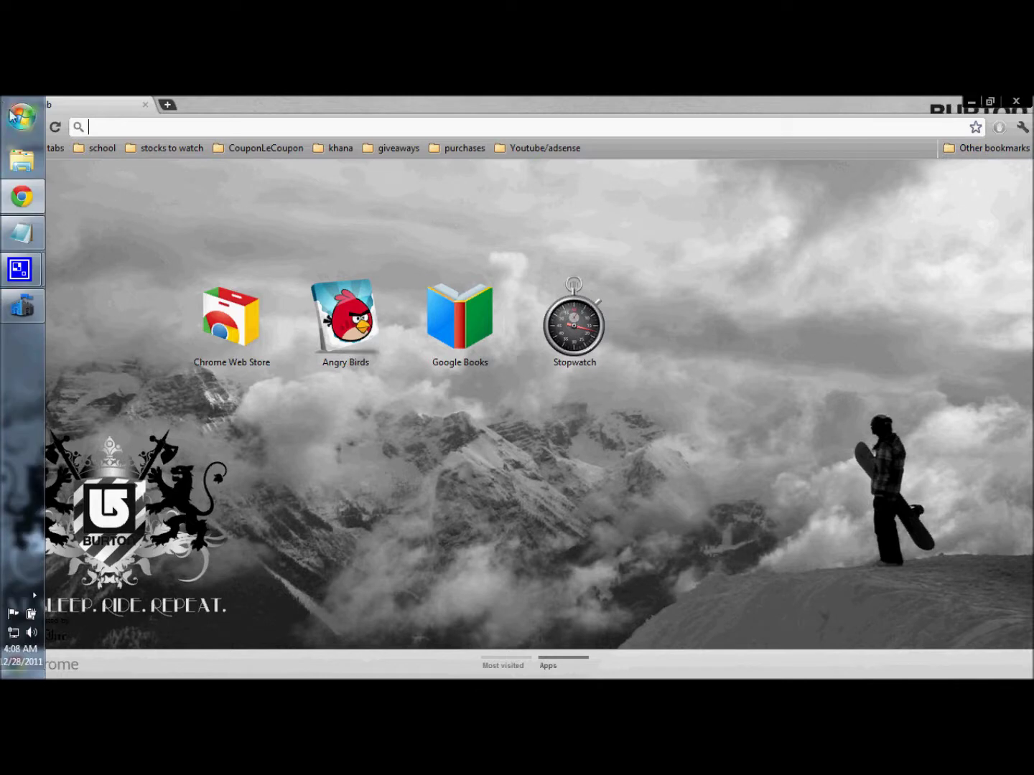
left_click(17, 117)
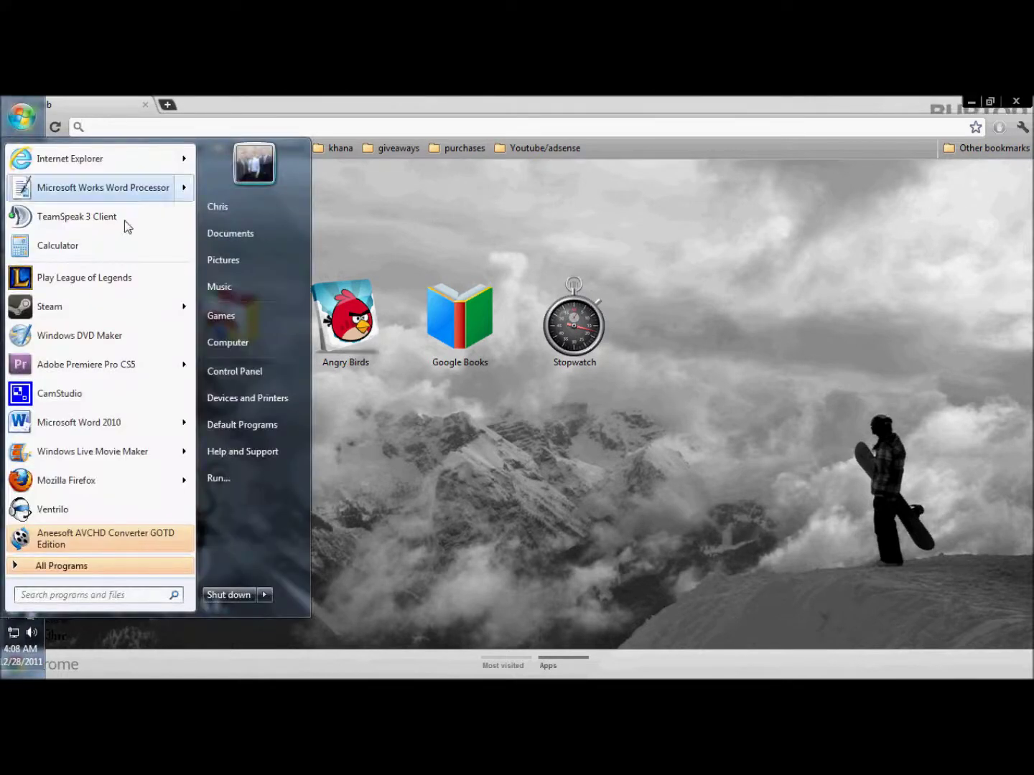
left_click(229, 343)
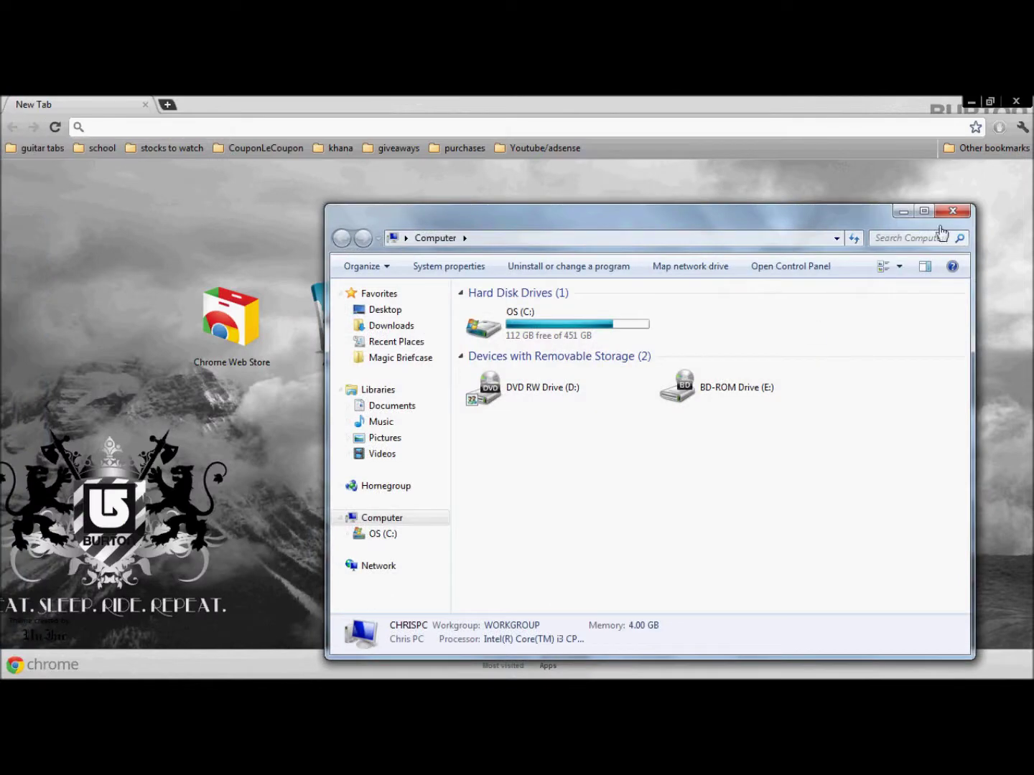
left_click(810, 271)
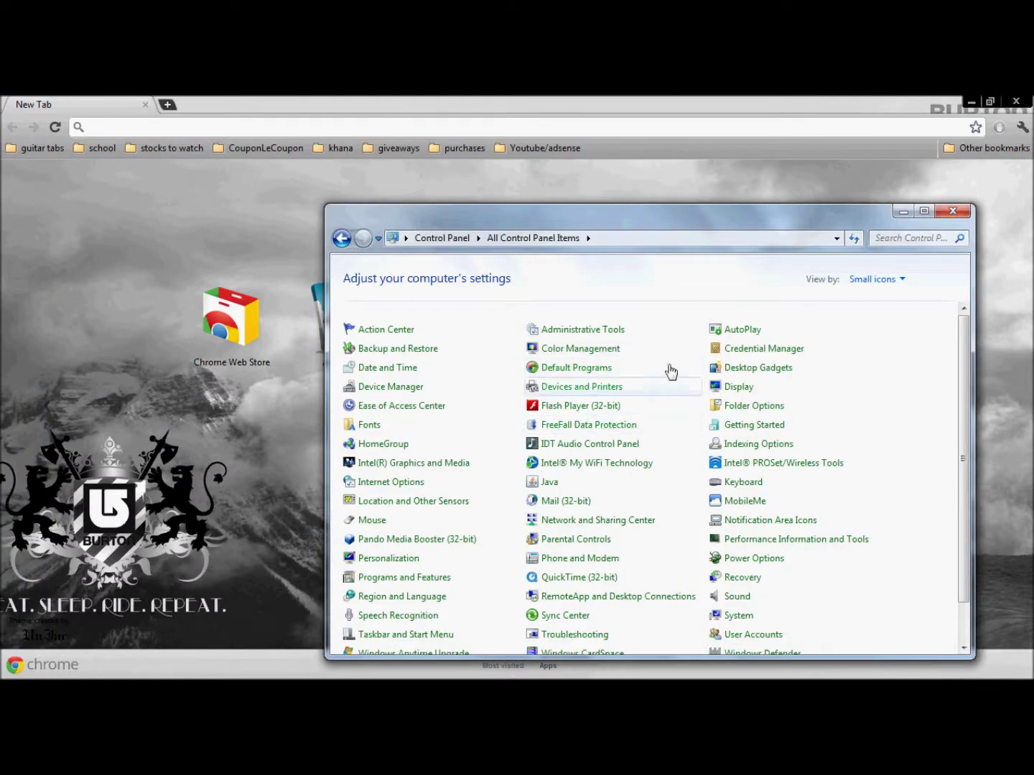
left_click(897, 280)
left_click(890, 300)
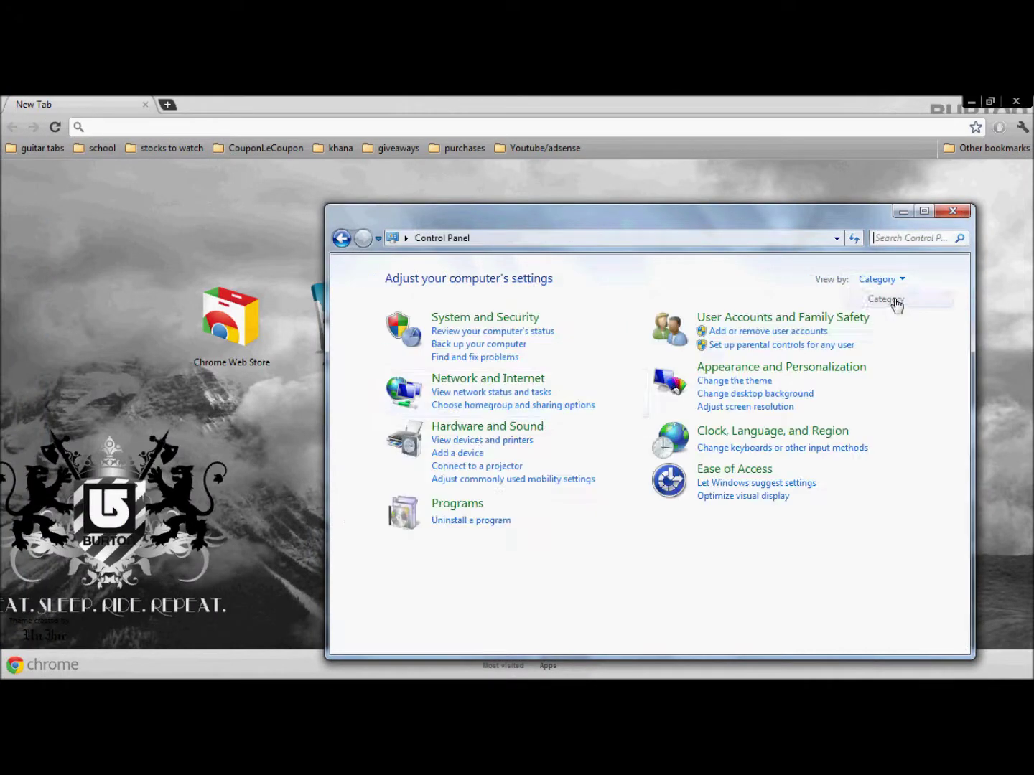
Scroll through the 113 installed programs looking for toolbars, then close the list
left_click(481, 520)
scroll(838, 435, "down", 5)
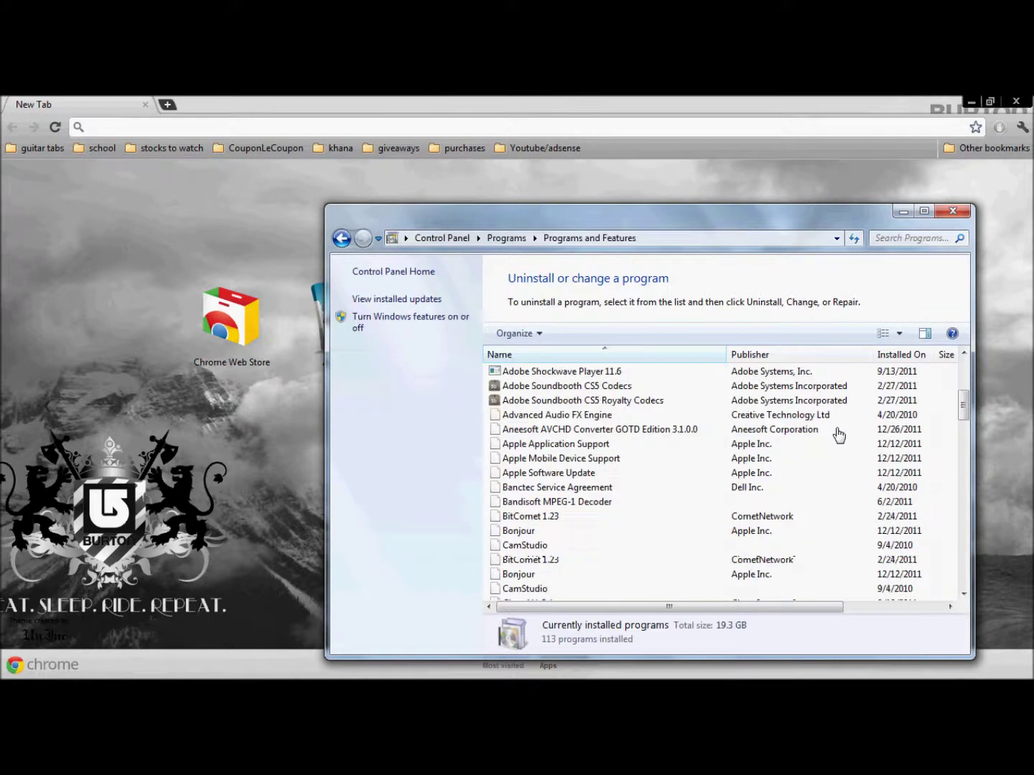
scroll(554, 422, "down", 4)
left_click(963, 214)
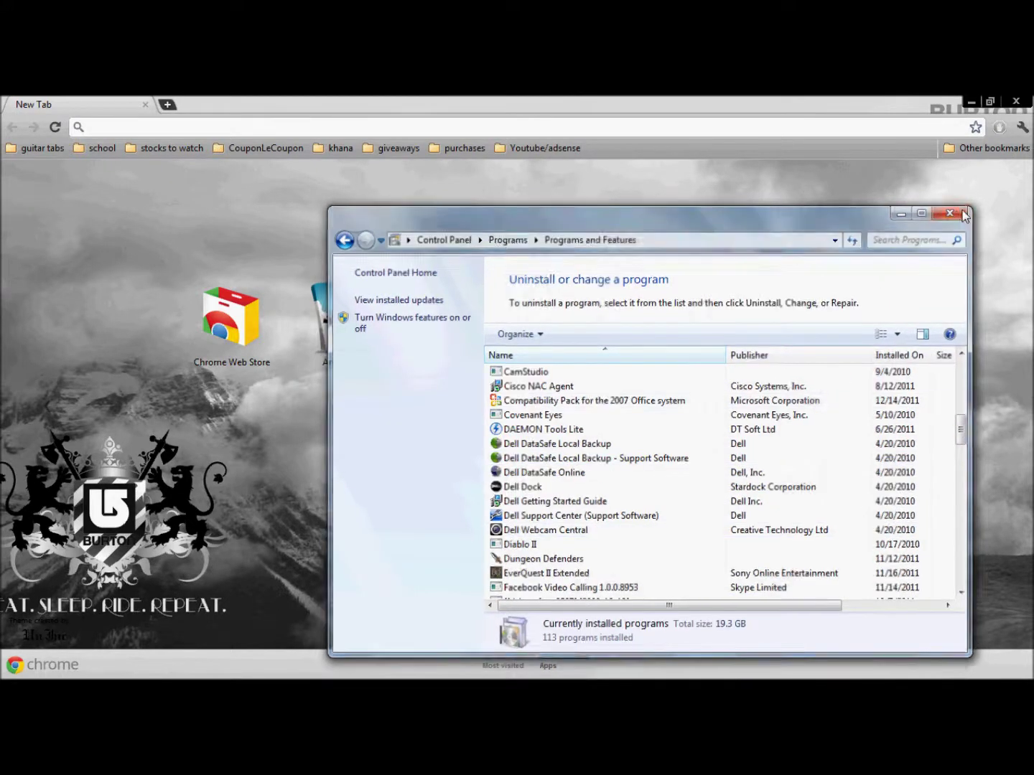
left_click(1022, 127)
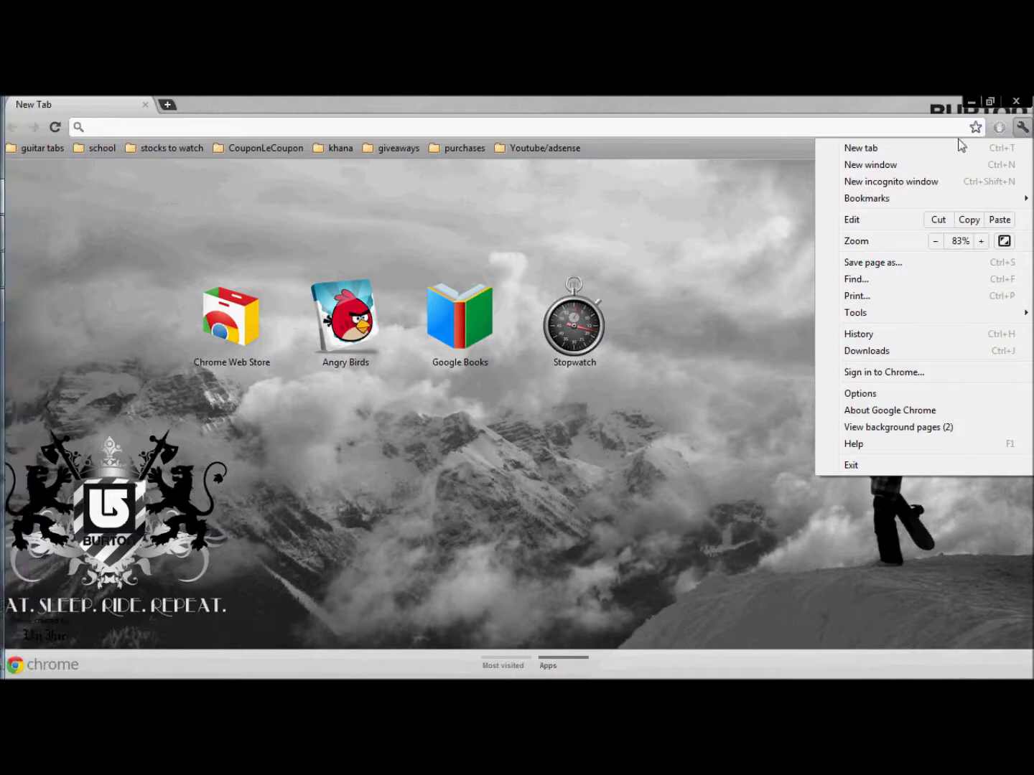
In Chrome Options, set the home page to 'Open this page' and focus its URL field, then close Chrome
left_click(862, 393)
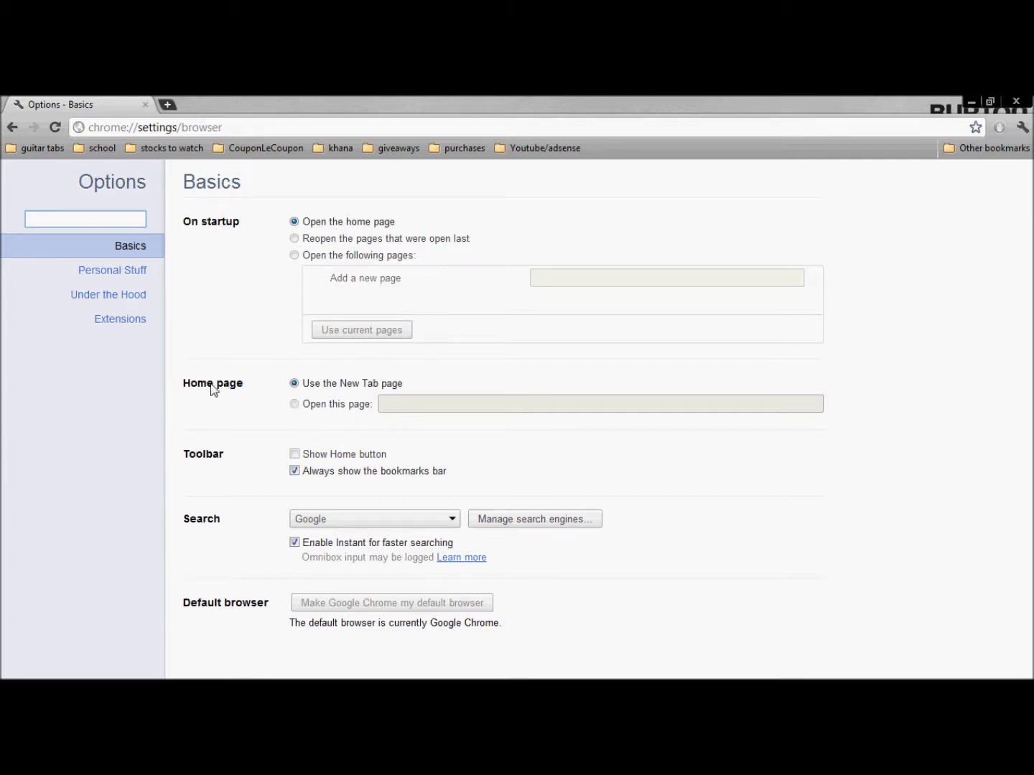
left_click(294, 403)
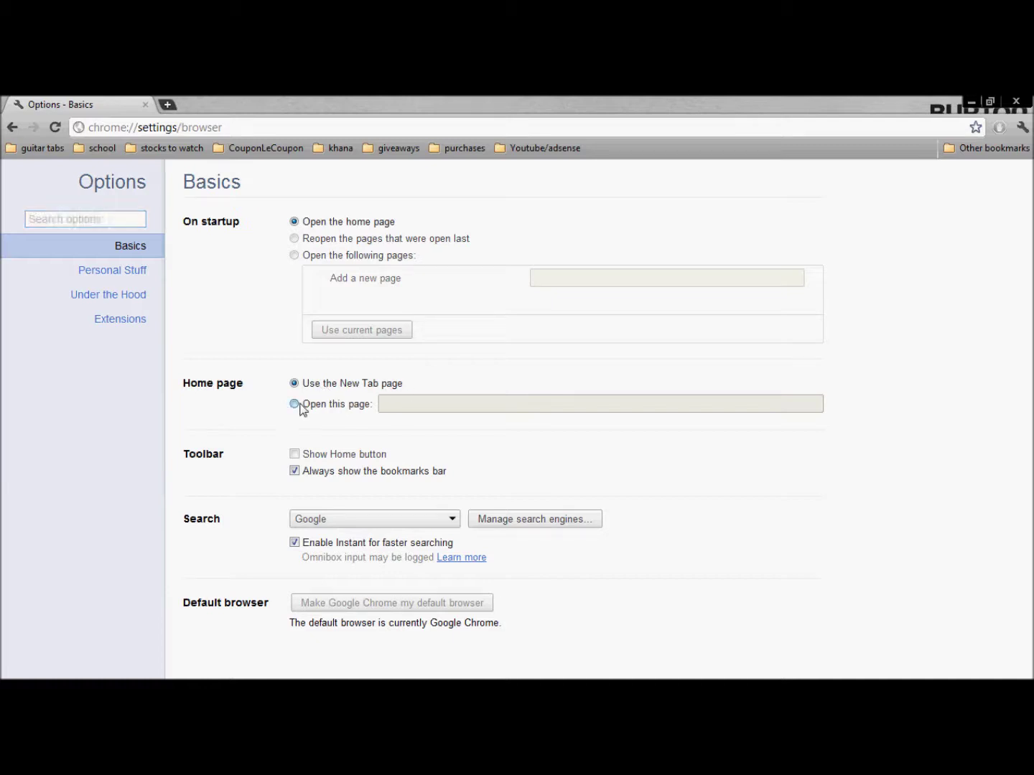
left_click(388, 407)
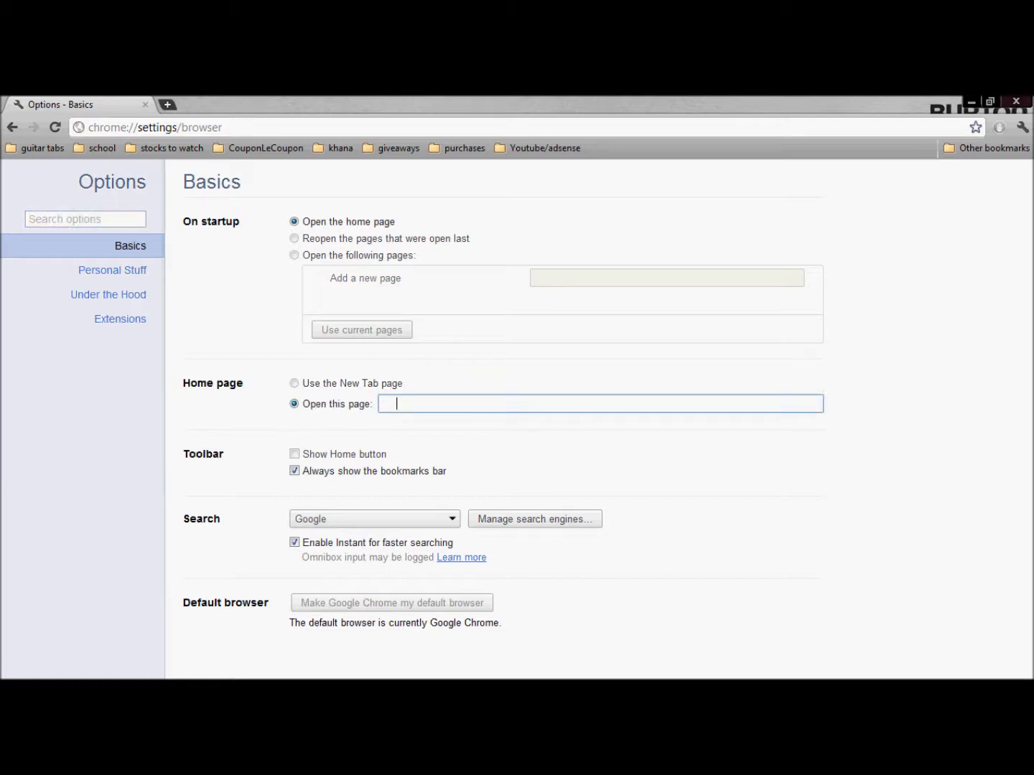
left_click(1018, 103)
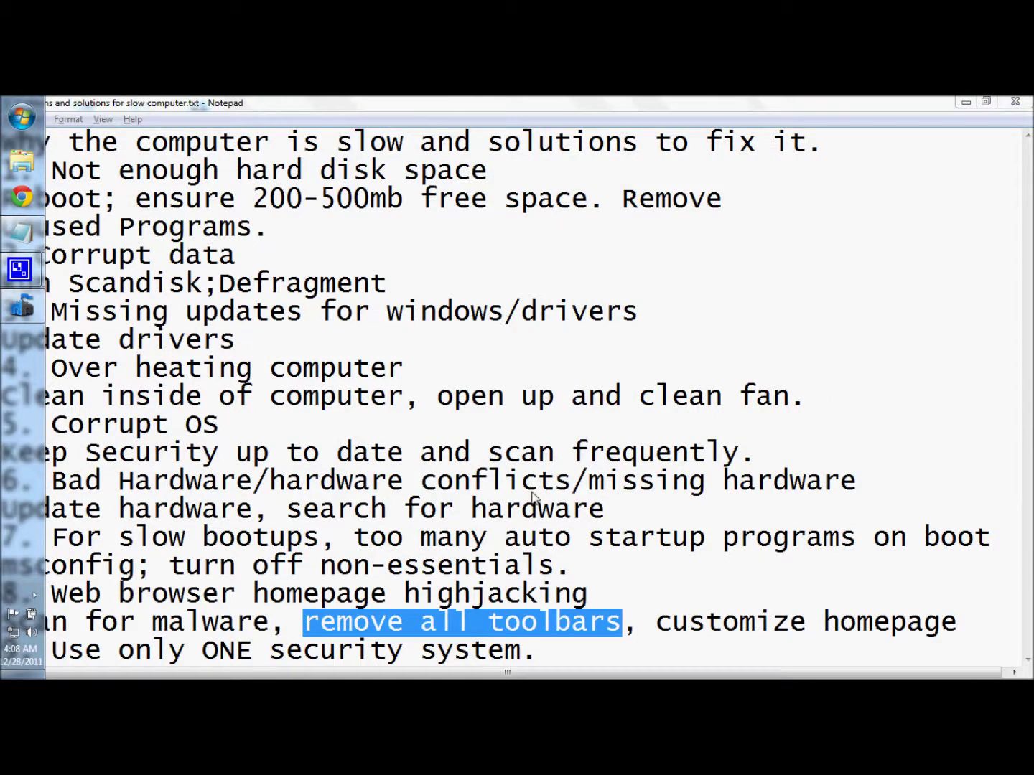
left_click(694, 574)
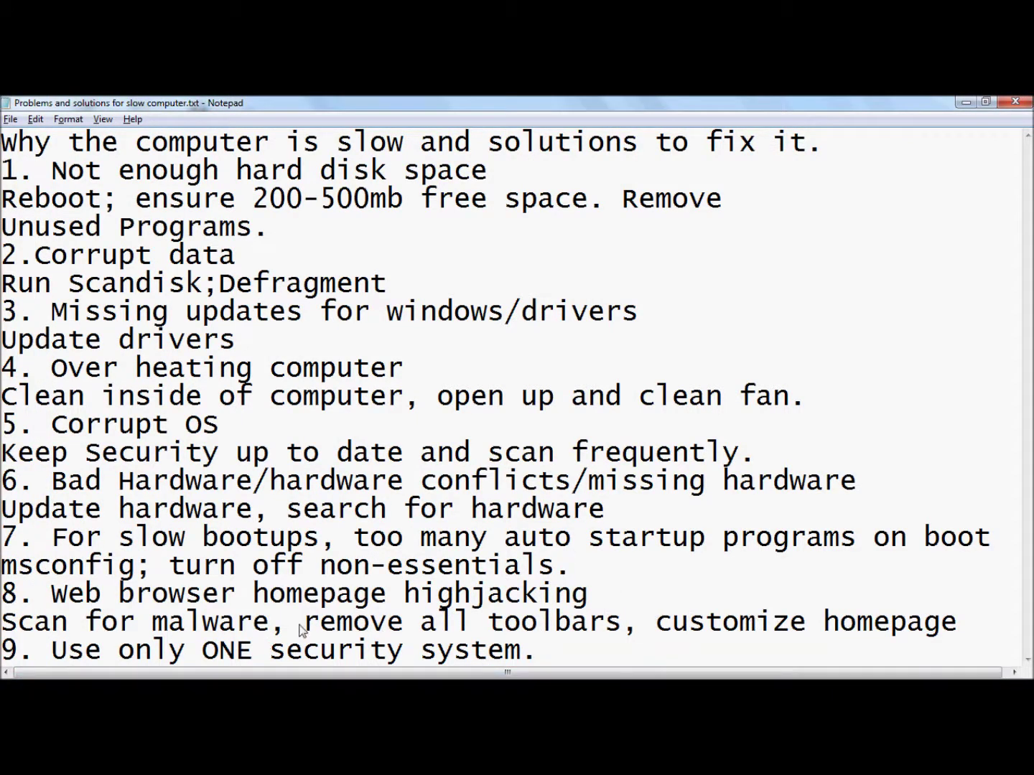
left_click(268, 624)
left_click_drag(267, 624, 17, 625)
left_click(685, 653)
scroll(177, 648, "left", 1)
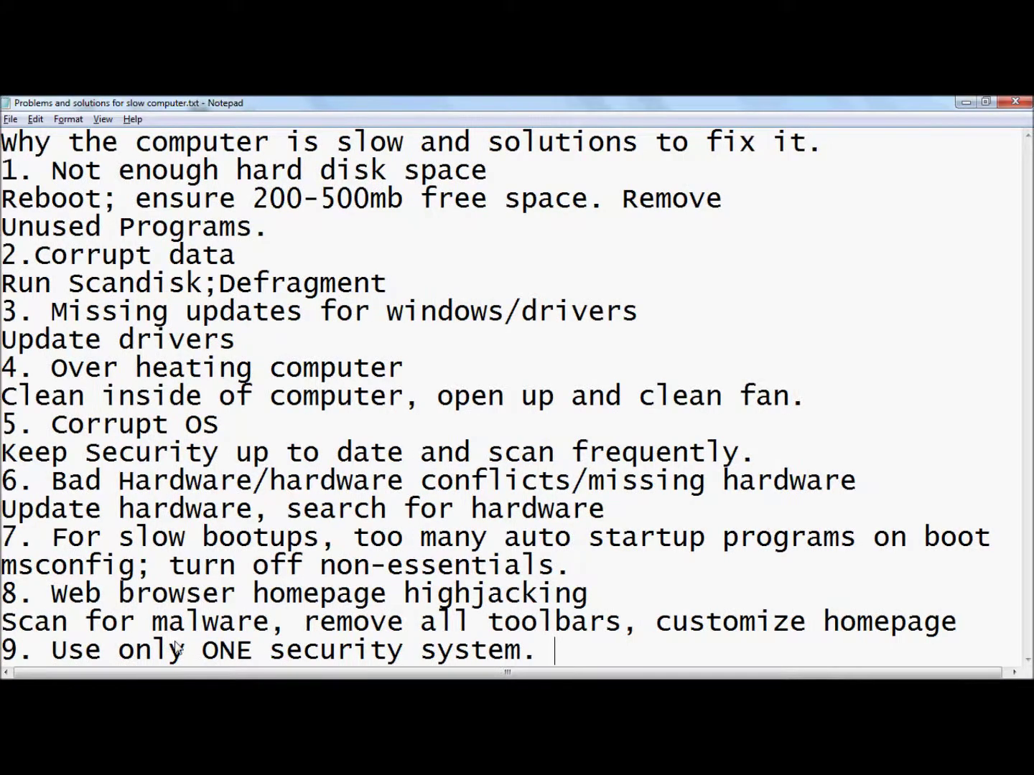